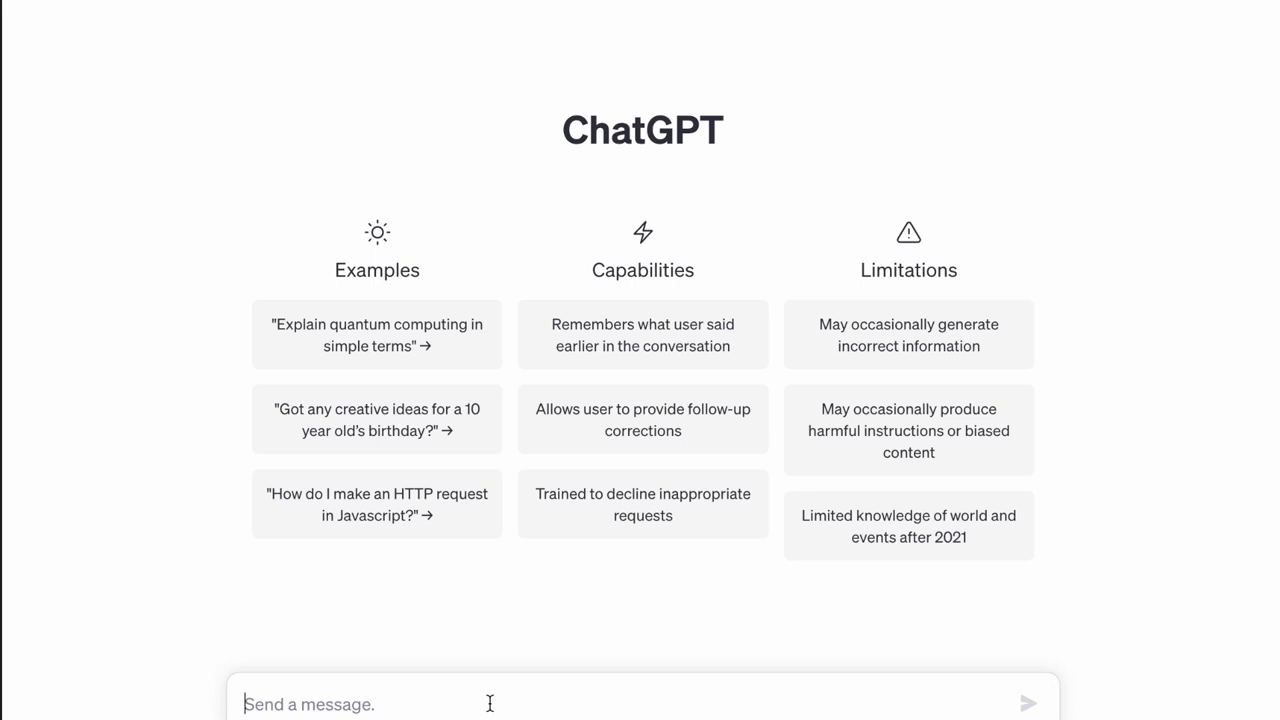
- Ask ChatGPT: 'Give me a list of 100 topics for word search puzzle'
{"action": "type", "text": "G"}
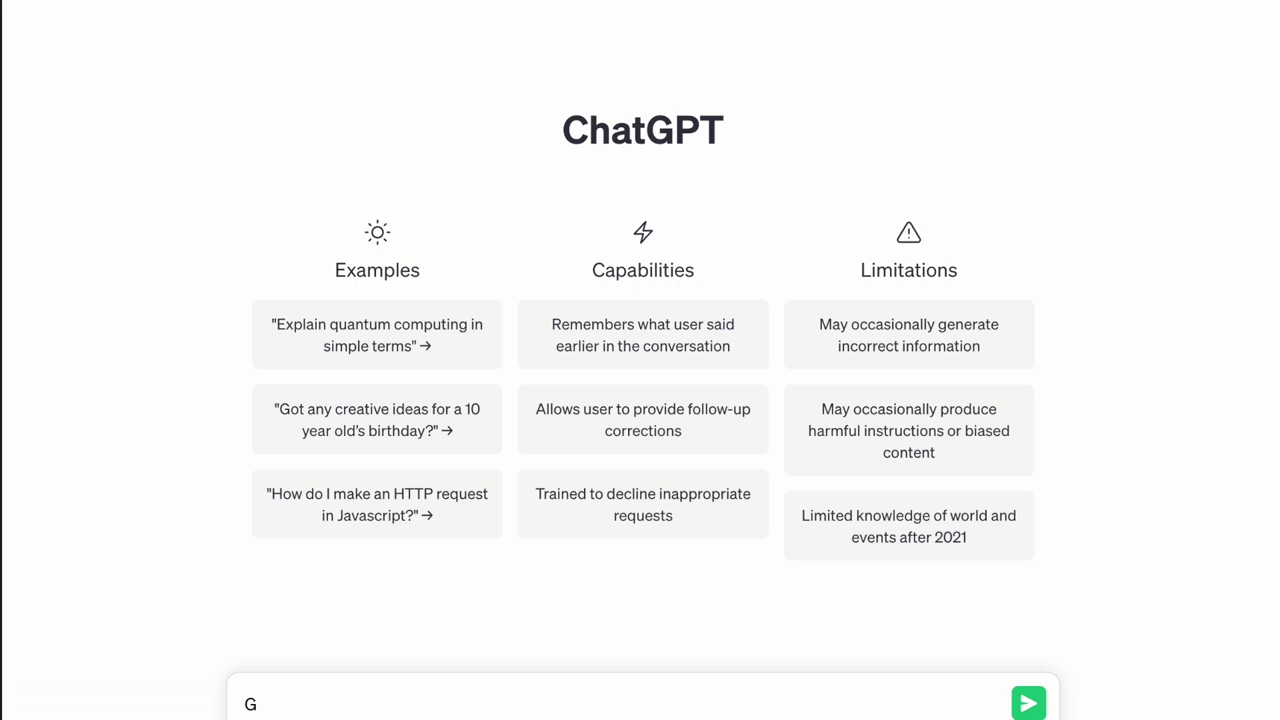
{"action": "type", "text": "ive me a list of"}
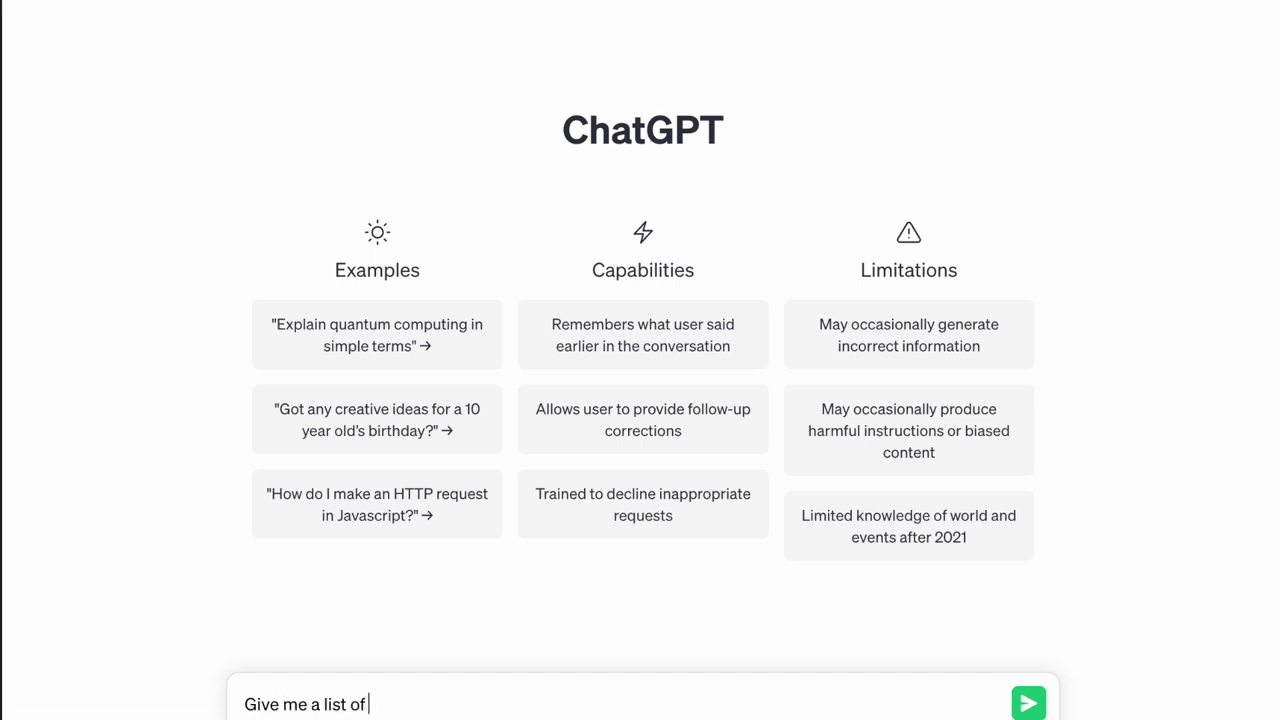
{"action": "type", "text": " 100 topics for word search ouz"}
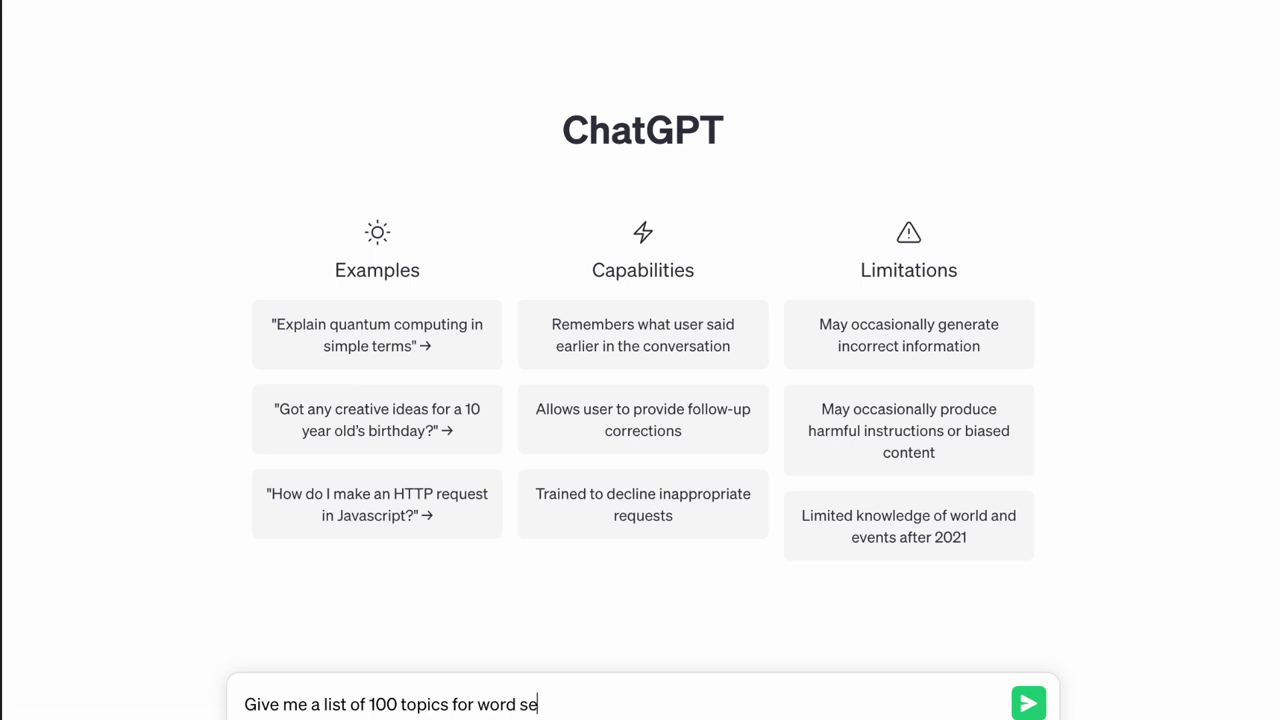
{"action": "key", "text": "BackSpace"}
{"action": "key", "text": "BackSpace"}
{"action": "key", "text": "BackSpace"}
{"action": "type", "text": "puzzle"}
{"action": "key", "text": "Return"}
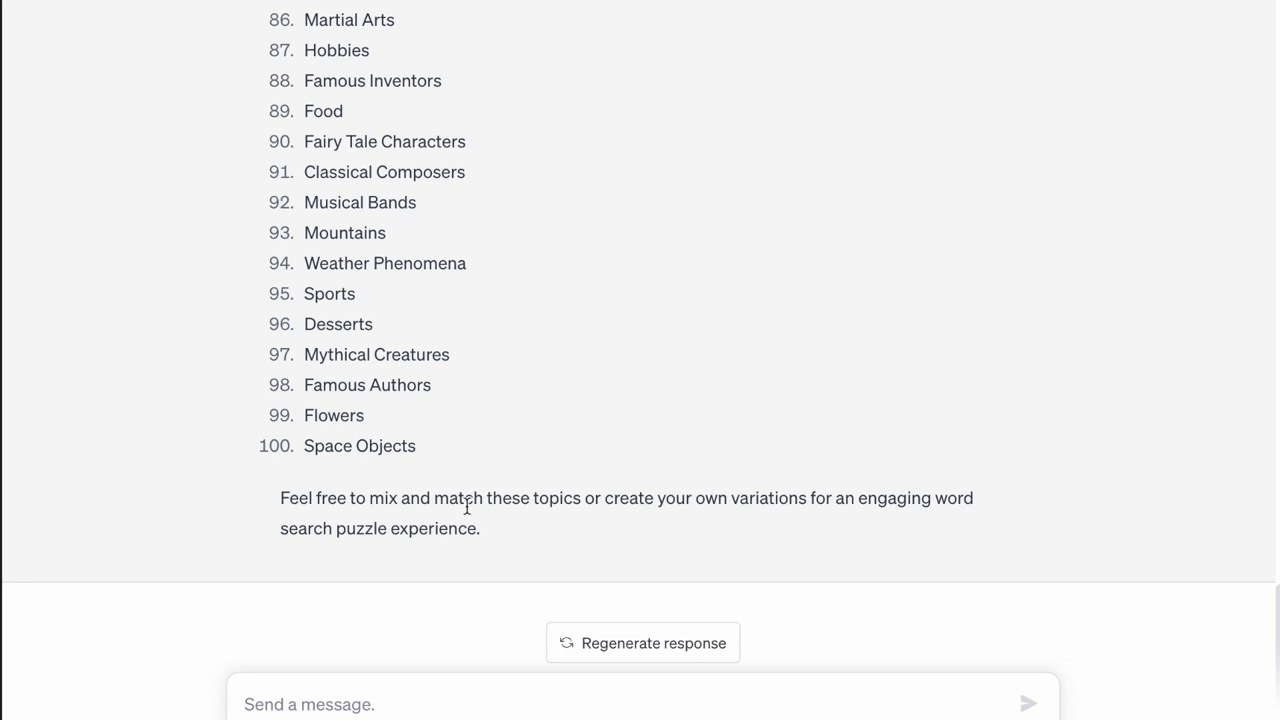
- Select and copy the numbered topic list from Animals through Space Objects
{"action": "scroll", "coordinate": [723, 337], "scroll_direction": "up", "scroll_amount": 20}
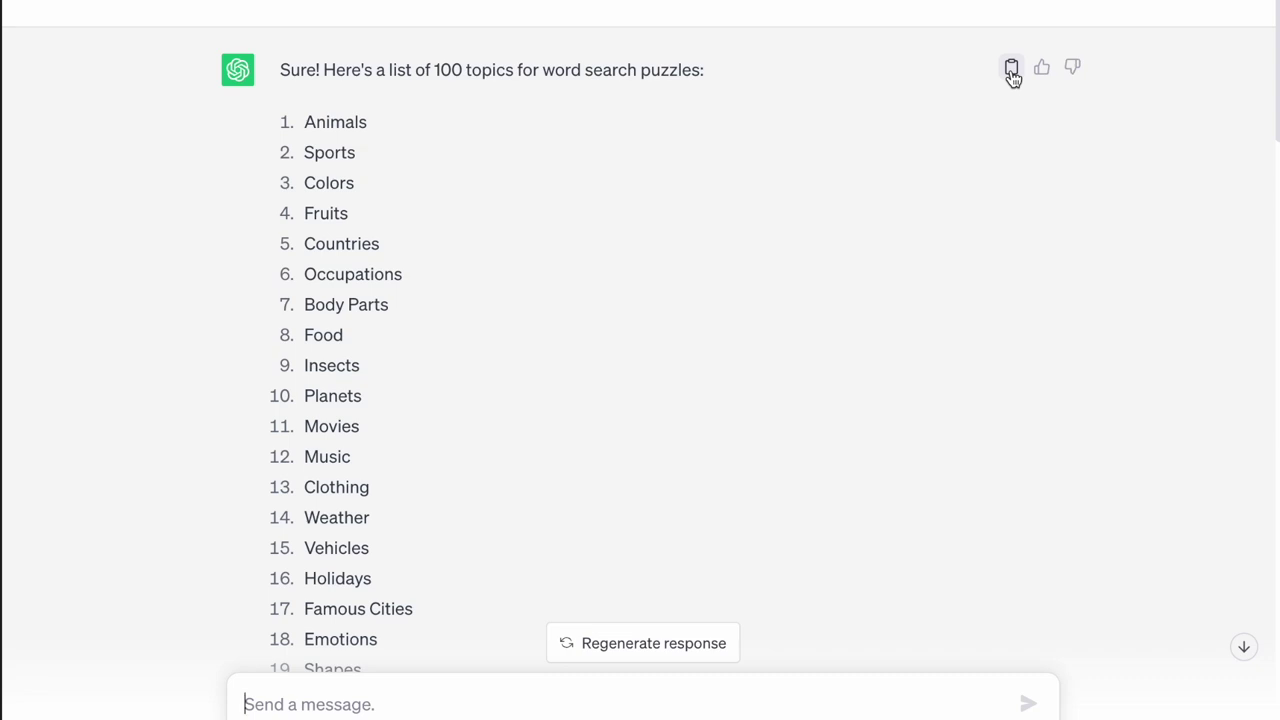
{"action": "double_click", "coordinate": [306, 122]}
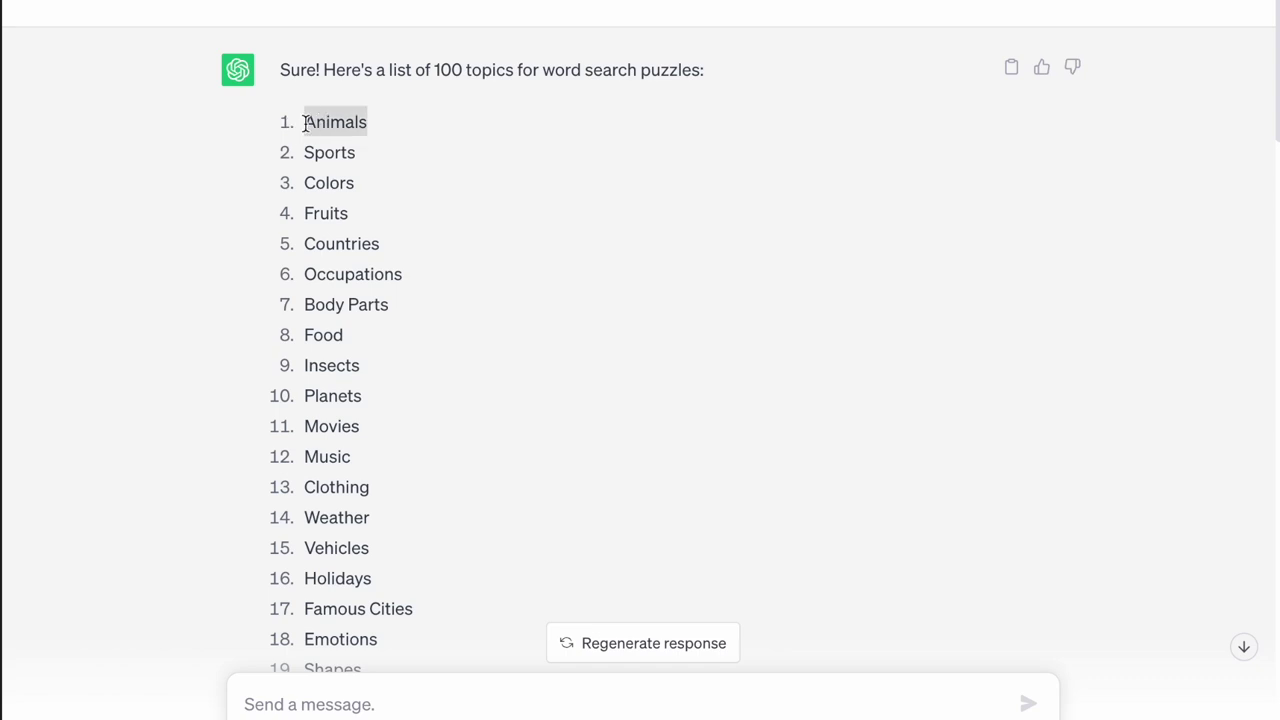
{"action": "key", "text": "shift+Down"}
{"action": "key", "text": "shift+Down"}
{"action": "key", "text": "shift+Down"}
{"action": "key", "text": "shift+Down"}
{"action": "key", "text": "shift+Down"}
{"action": "key", "text": "shift+Down"}
{"action": "key", "text": "shift+Down"}
{"action": "key", "text": "shift+Down"}
{"action": "key", "text": "shift+Down"}
{"action": "key", "text": "shift+Down"}
{"action": "key", "text": "shift+Down"}
{"action": "key", "text": "shift+Down"}
{"action": "key", "text": "shift+Down"}
{"action": "key", "text": "shift+Down"}
{"action": "key", "text": "shift+Down"}
{"action": "key", "text": "shift+Down"}
{"action": "key", "text": "shift+Down"}
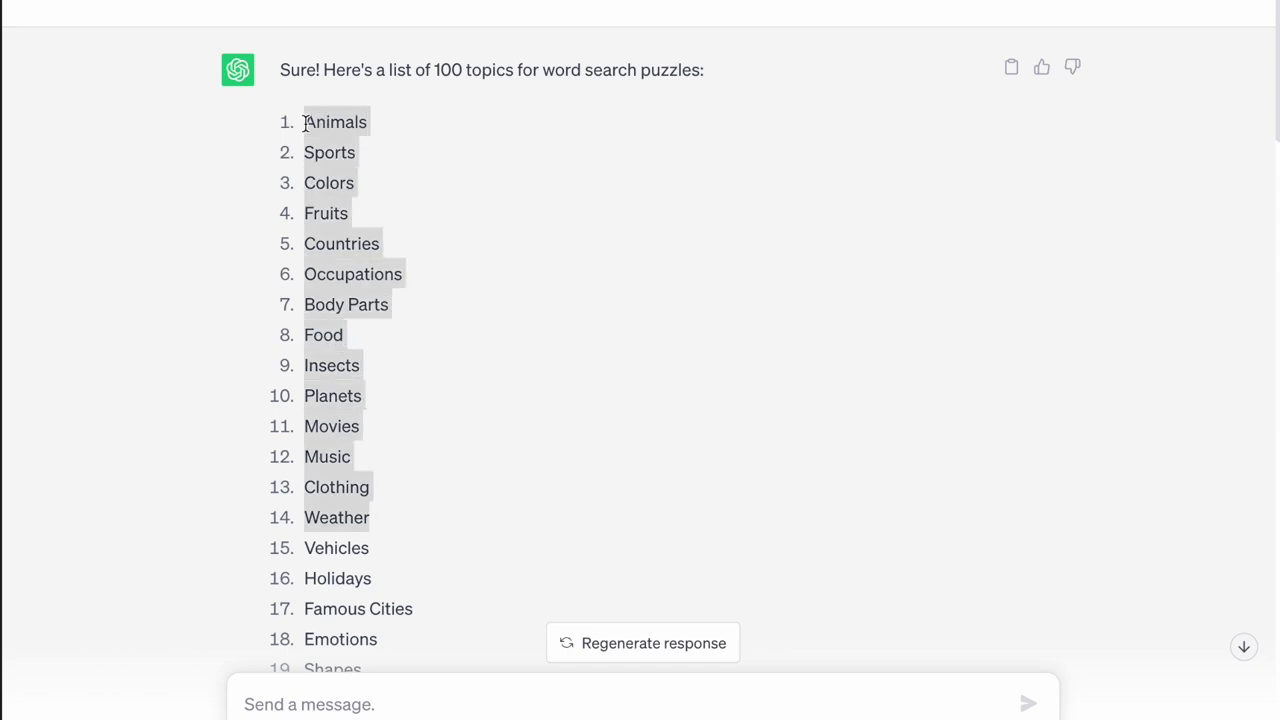
{"action": "key", "text": "shift+Down"}
{"action": "key", "text": "shift+Down"}
{"action": "key", "text": "shift+Down"}
{"action": "key", "text": "shift+Down"}
{"action": "key", "text": "shift+Down"}
{"action": "key", "text": "shift+Down"}
{"action": "key", "text": "shift+Down"}
{"action": "key", "text": "shift+Down"}
{"action": "key", "text": "shift+Down"}
{"action": "key", "text": "shift+Down"}
{"action": "key", "text": "shift+Down"}
{"action": "key", "text": "shift+Down"}
{"action": "key", "text": "shift+Down"}
{"action": "key", "text": "shift+Down"}
{"action": "key", "text": "shift+Down"}
{"action": "key", "text": "shift+Down"}
{"action": "key", "text": "shift+Down"}
{"action": "key", "text": "shift+Down"}
{"action": "key", "text": "shift+Down"}
{"action": "key", "text": "shift+Down"}
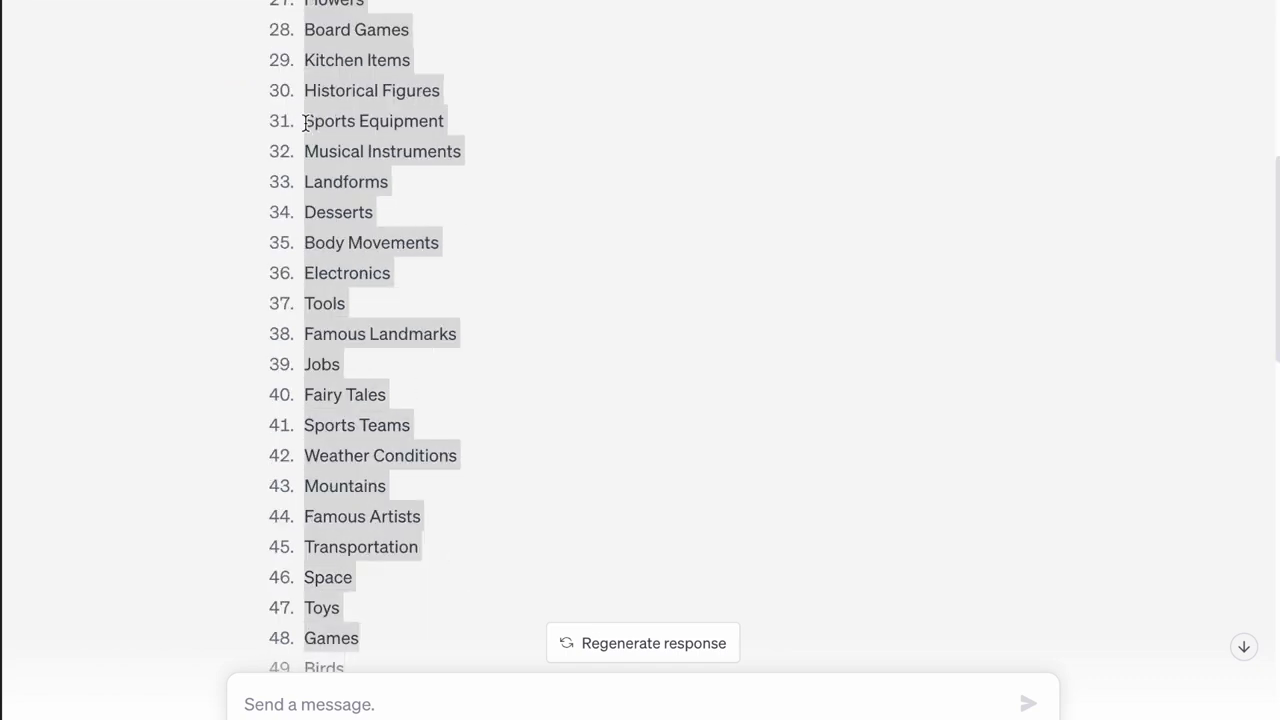
{"action": "key", "text": "shift+Down"}
{"action": "key", "text": "shift+Down"}
{"action": "key", "text": "shift+Down"}
{"action": "key", "text": "shift+Down"}
{"action": "key", "text": "shift+Down"}
{"action": "key", "text": "shift+Down"}
{"action": "key", "text": "shift+Down"}
{"action": "key", "text": "shift+Down"}
{"action": "key", "text": "shift+Down"}
{"action": "key", "text": "shift+Down"}
{"action": "key", "text": "shift+Down"}
{"action": "key", "text": "shift+Down"}
{"action": "key", "text": "shift+Down"}
{"action": "key", "text": "shift+Down"}
{"action": "key", "text": "shift+Down"}
{"action": "key", "text": "shift+Down"}
{"action": "key", "text": "shift+Down"}
{"action": "key", "text": "shift+Down"}
{"action": "key", "text": "shift+Down"}
{"action": "key", "text": "shift+Down"}
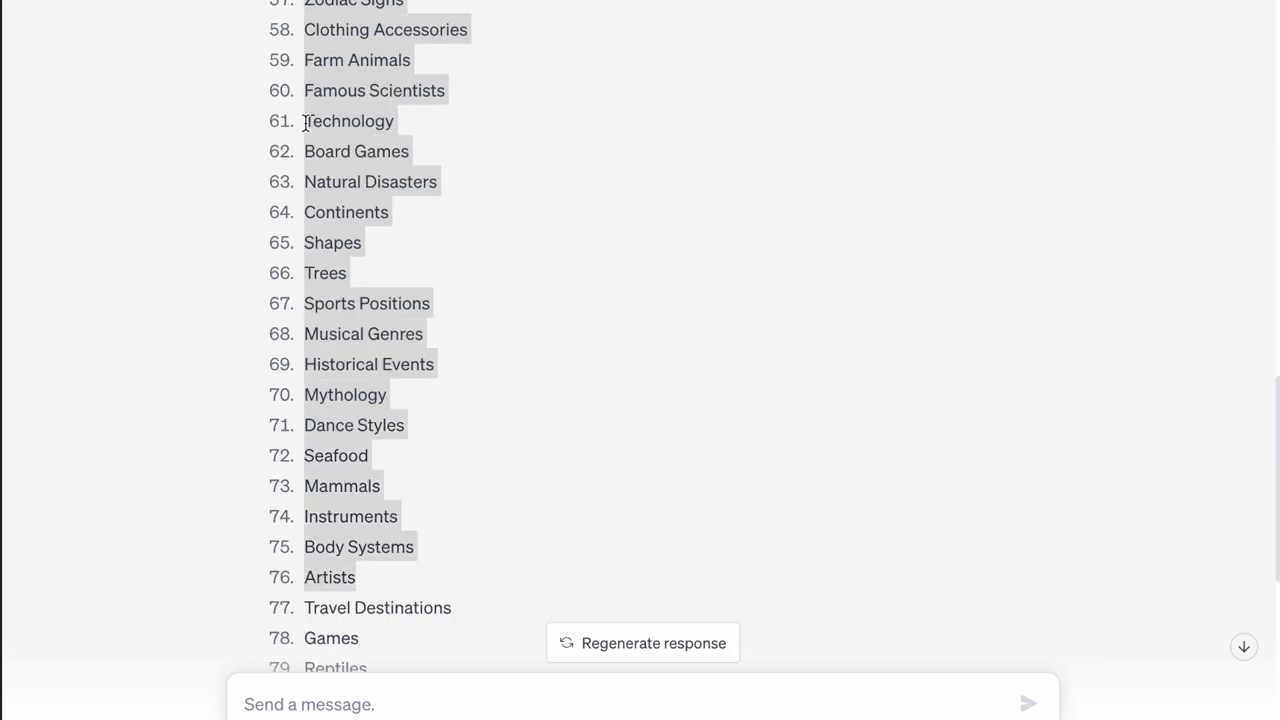
{"action": "key", "text": "shift+Down"}
{"action": "key", "text": "shift+Down"}
{"action": "key", "text": "shift+Down"}
{"action": "key", "text": "shift+Down"}
{"action": "key", "text": "shift+Down"}
{"action": "key", "text": "shift+Down"}
{"action": "key", "text": "shift+Down"}
{"action": "key", "text": "shift+Down"}
{"action": "key", "text": "shift+Down"}
{"action": "key", "text": "shift+Down"}
{"action": "key", "text": "shift+Down"}
{"action": "key", "text": "shift+Down"}
{"action": "key", "text": "shift+Down"}
{"action": "key", "text": "shift+Down"}
{"action": "key", "text": "shift+Down"}
{"action": "key", "text": "shift+Down"}
{"action": "key", "text": "shift+Down"}
{"action": "key", "text": "shift+Down"}
{"action": "key", "text": "shift+Down"}
{"action": "key", "text": "shift+Down"}
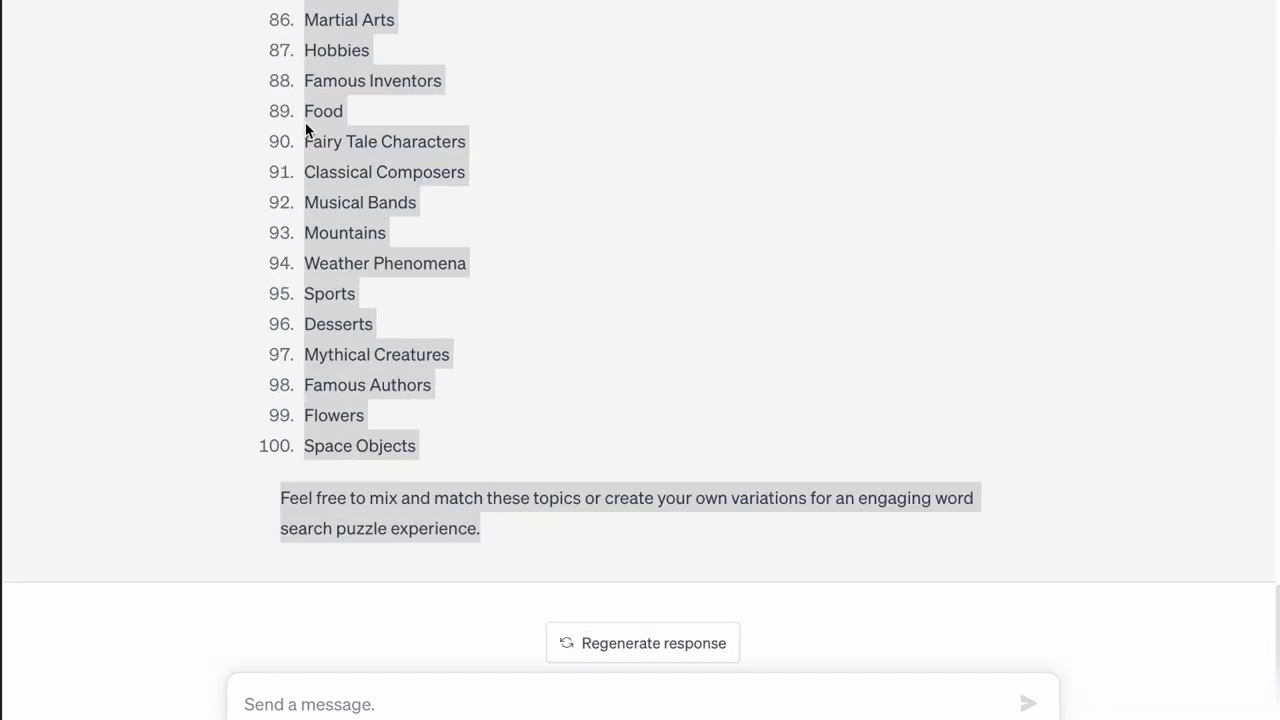
{"action": "key", "text": "shift+Up"}
{"action": "key", "text": "shift+Up"}
{"action": "key", "text": "shift+Right"}
{"action": "key", "text": "shift+Right"}
{"action": "key", "text": "shift+Right"}
{"action": "key", "text": "shift+Right"}
{"action": "key", "text": "shift+Right"}
{"action": "key", "text": "shift+Right"}
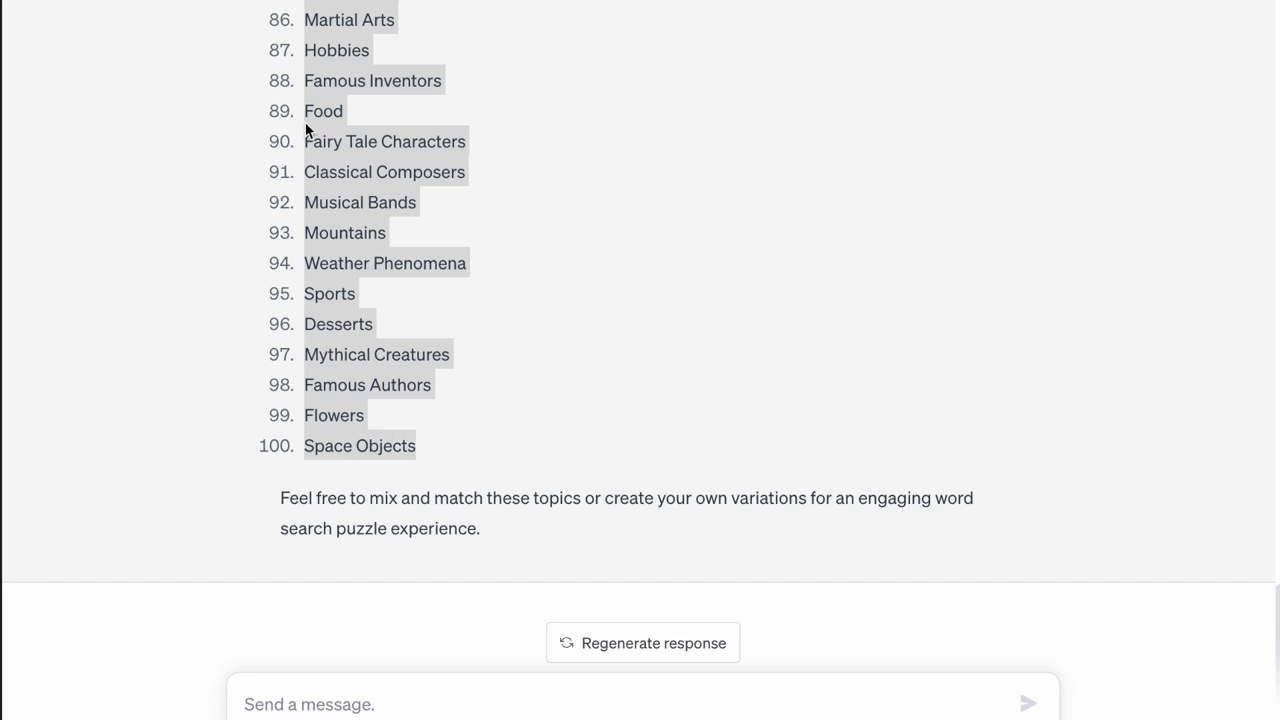
{"action": "key", "text": "super+c"}
- Paste the 100 topics into the TextEdit document
{"action": "key", "text": "super+Tab"}
{"action": "key", "text": "super+v"}
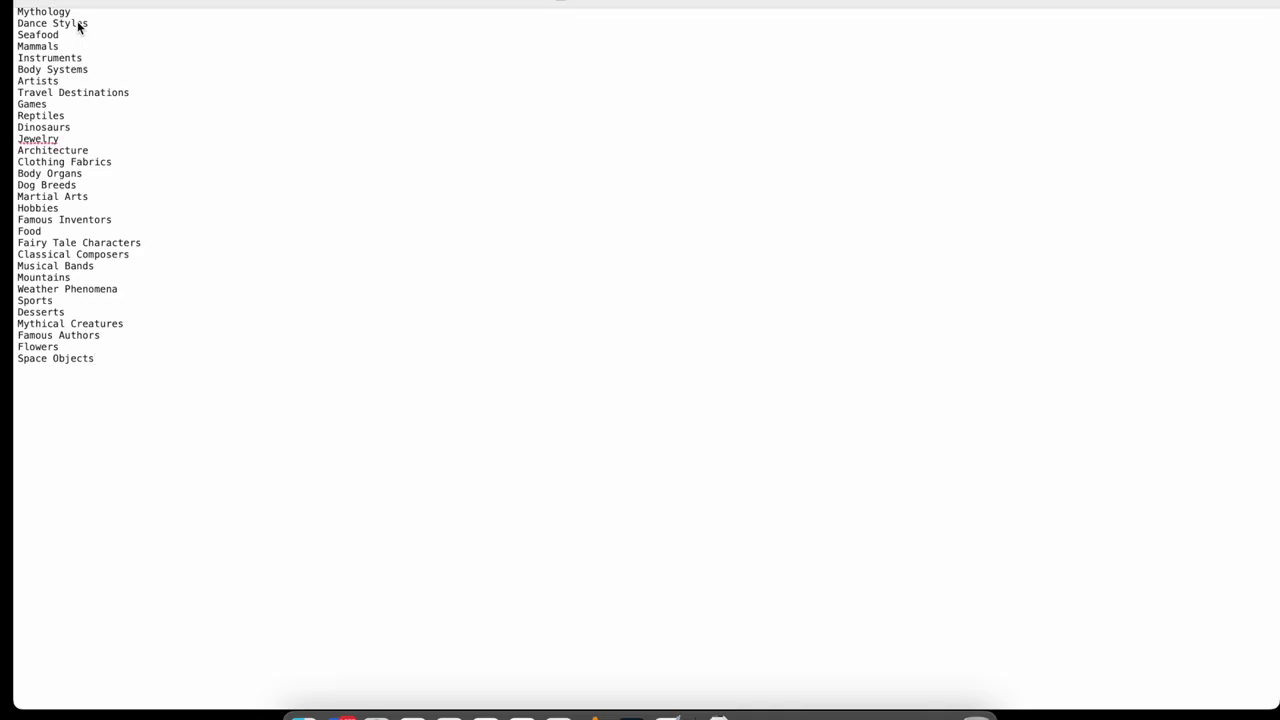
{"action": "scroll", "coordinate": [131, 104], "scroll_direction": "up", "scroll_amount": 15}
{"action": "scroll", "coordinate": [198, 257], "scroll_direction": "down", "scroll_amount": 20}
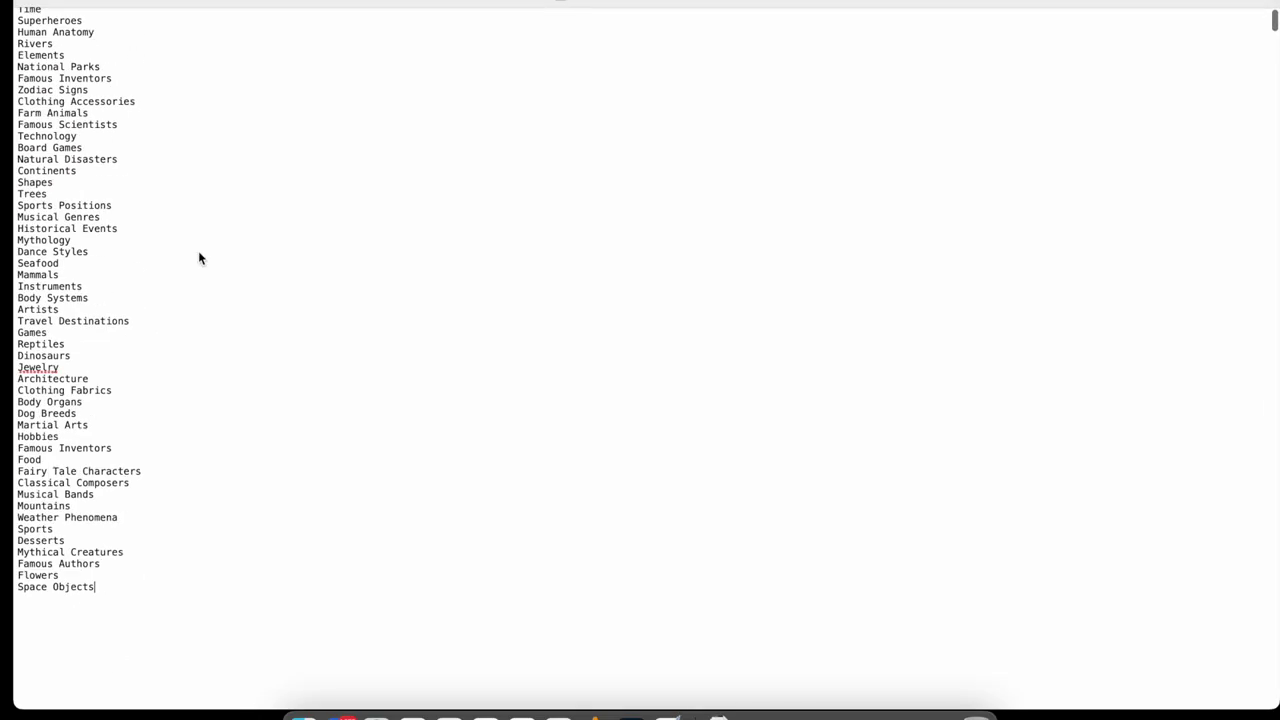
{"action": "scroll", "coordinate": [198, 257], "scroll_direction": "up", "scroll_amount": 15}
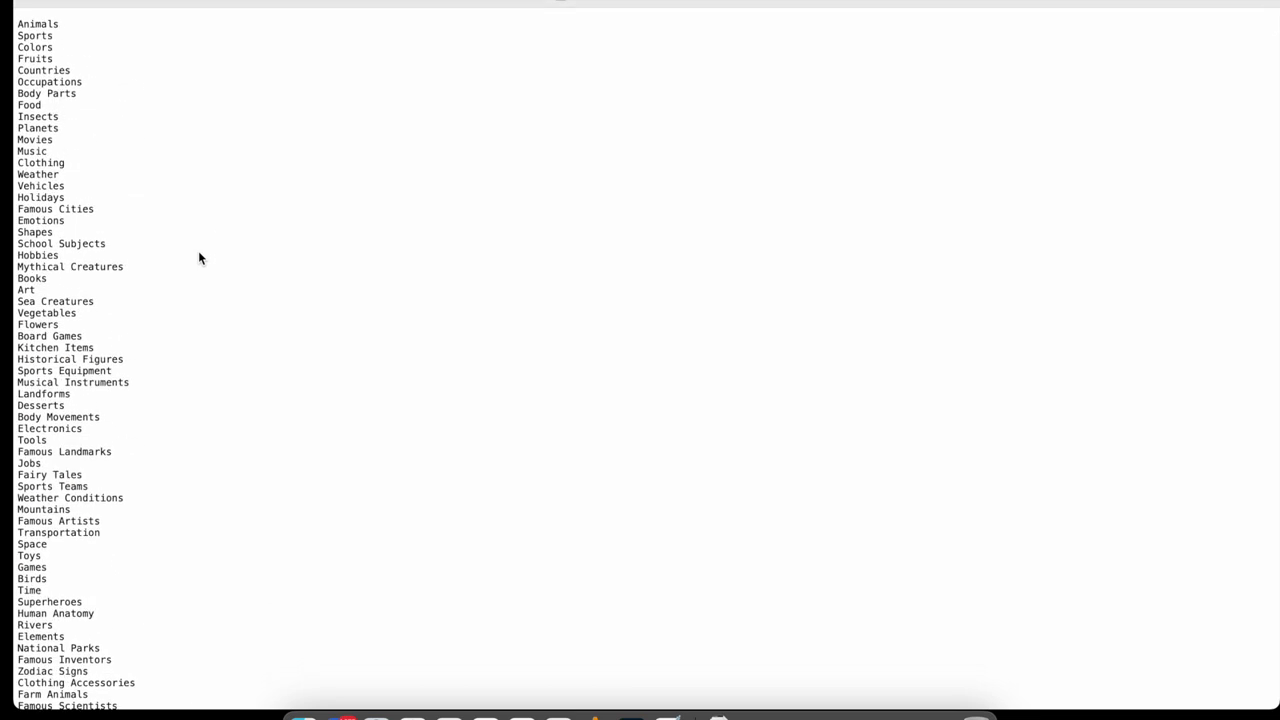
- Return to the ChatGPT window showing the 100-topic reply
{"action": "key", "text": "super+Tab"}
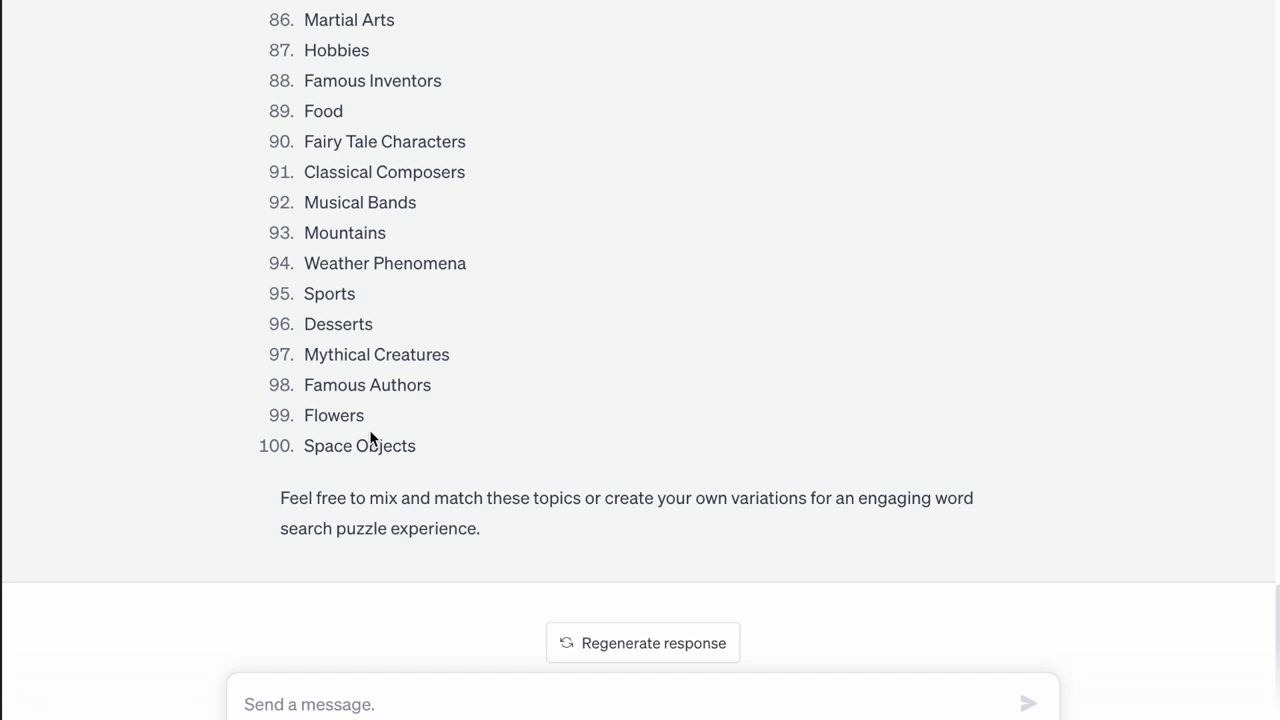
- Ask ChatGPT: 'Give me a list of 30 words related to animals'
{"action": "scroll", "coordinate": [446, 277], "scroll_direction": "up", "scroll_amount": 20}
{"action": "scroll", "coordinate": [446, 277], "scroll_direction": "down", "scroll_amount": 1}
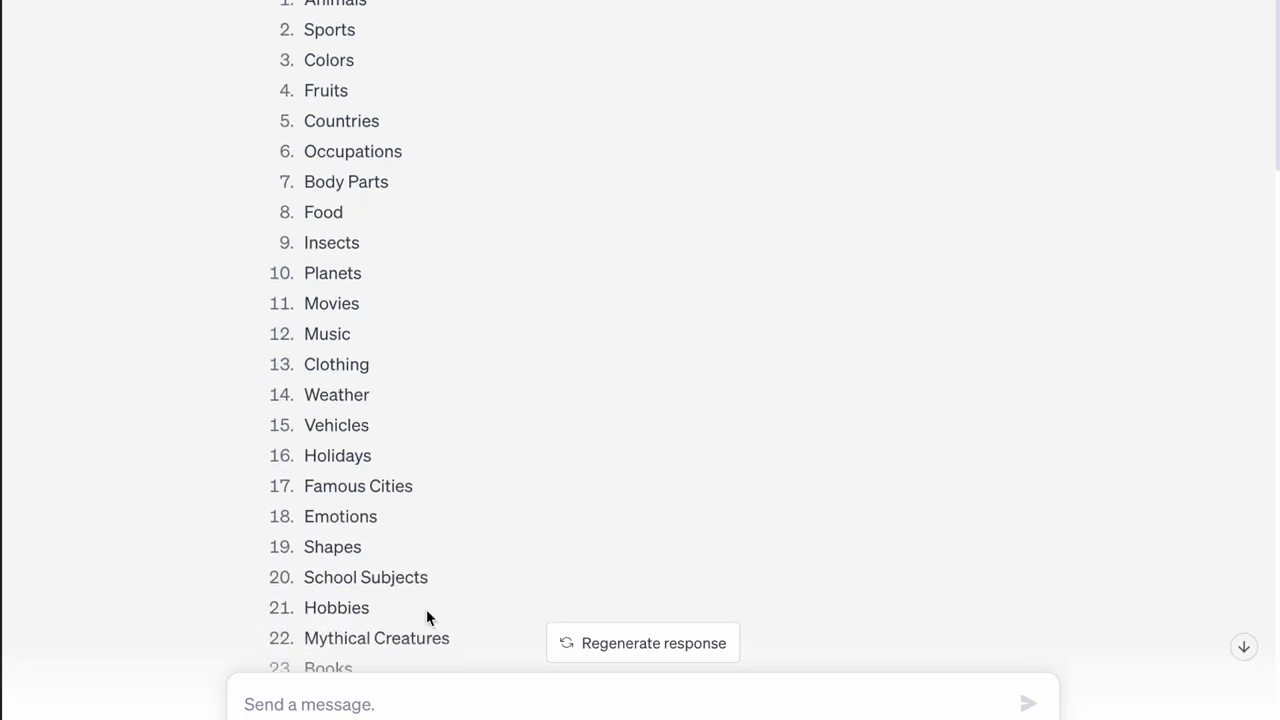
{"action": "left_click", "coordinate": [366, 706]}
{"action": "type", "text": "Give me a l"}
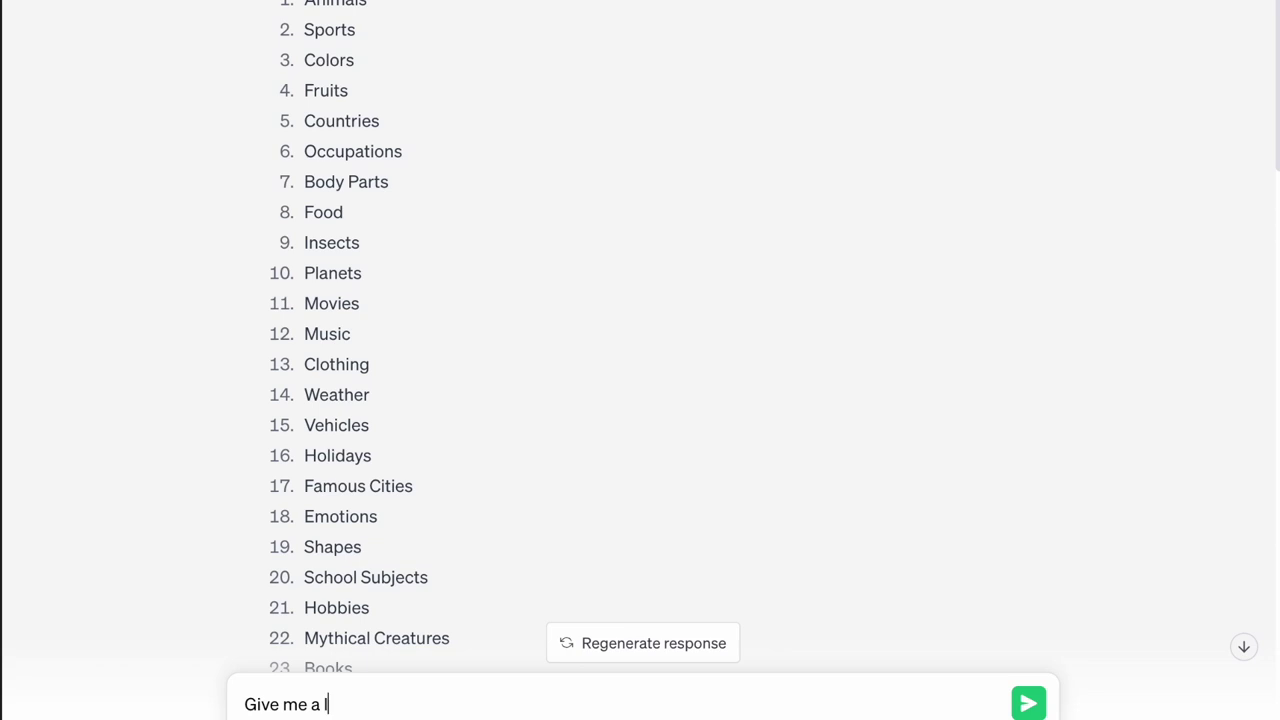
{"action": "type", "text": "ist of 30 word"}
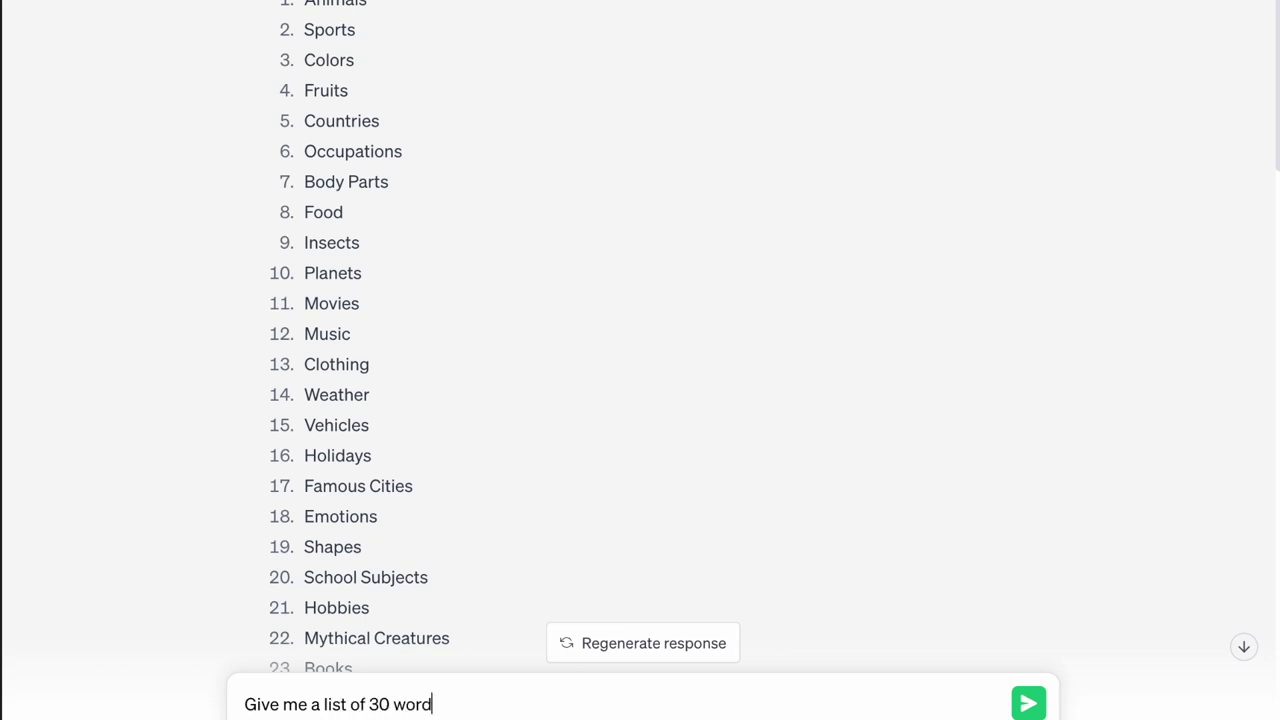
{"action": "type", "text": "s related to anim"}
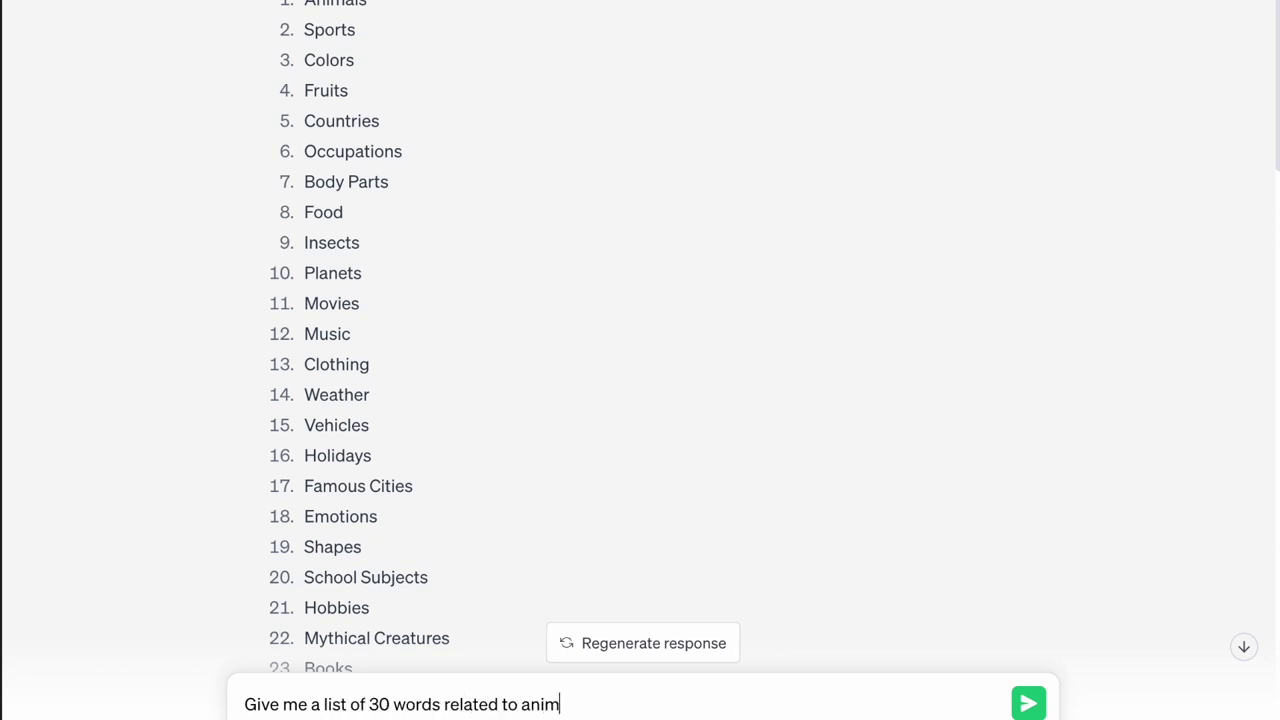
{"action": "type", "text": "als"}
{"action": "key", "text": "Return"}
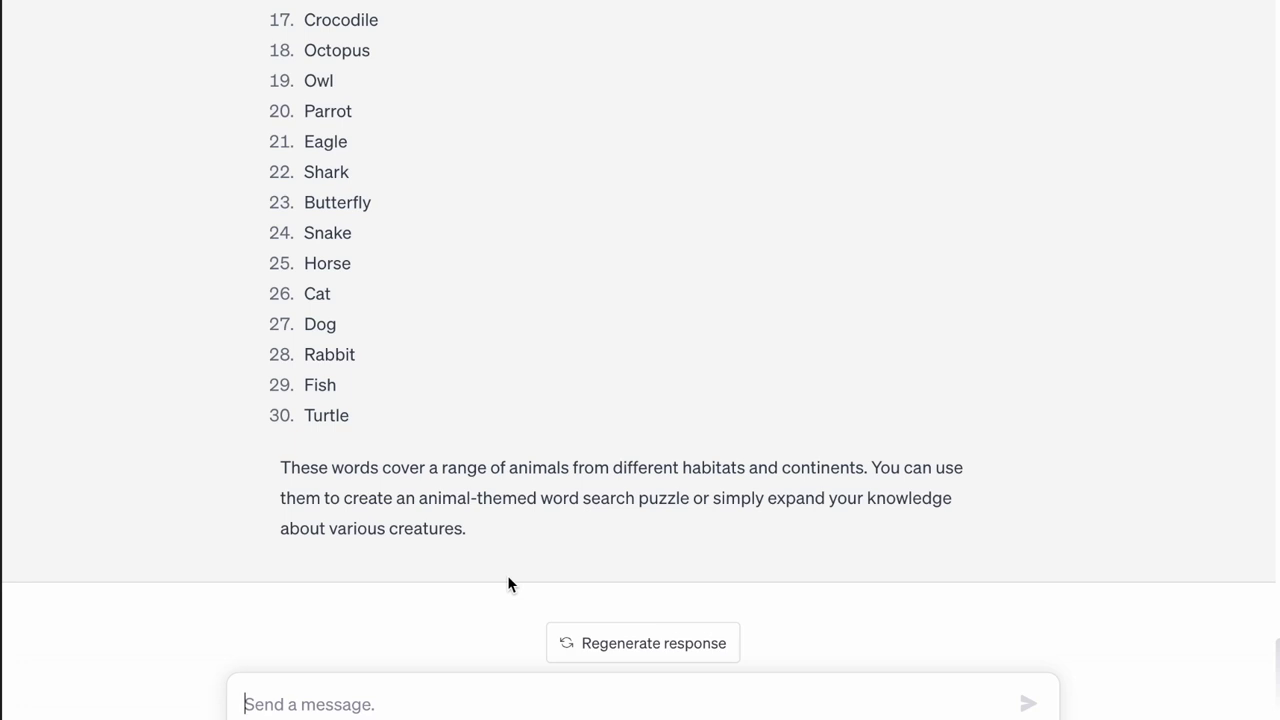
- Copy the 30 animal words into TextEdit under the Animals heading
{"action": "scroll", "coordinate": [507, 577], "scroll_direction": "up", "scroll_amount": 5}
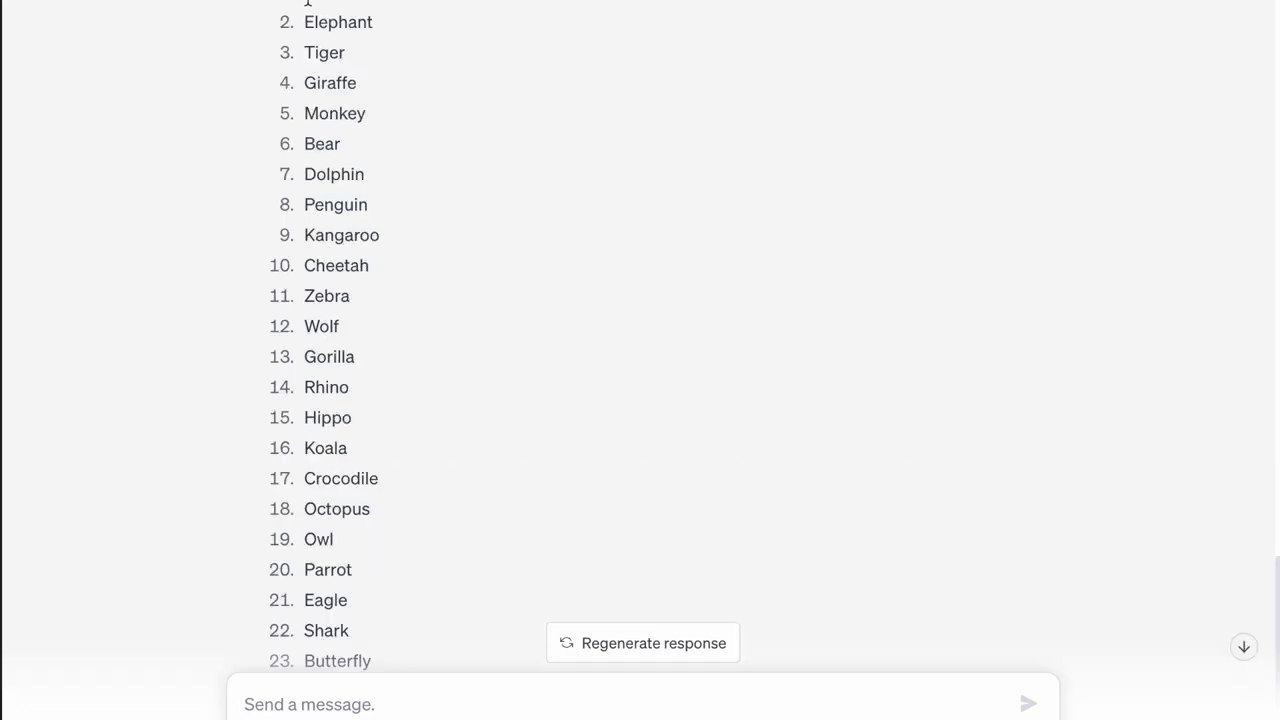
{"action": "left_click_drag", "start_coordinate": [307, 2], "coordinate": [371, 662]}
{"action": "key", "text": "super+Tab"}
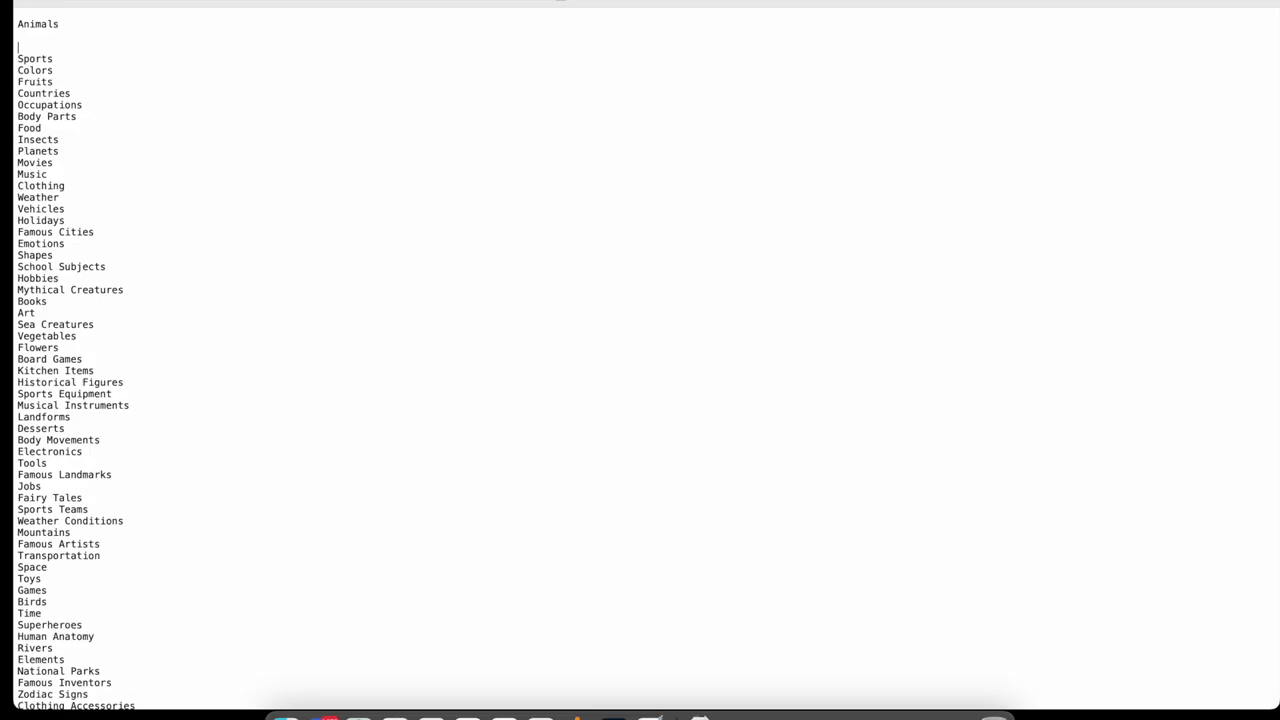
{"action": "key", "text": "super+v"}
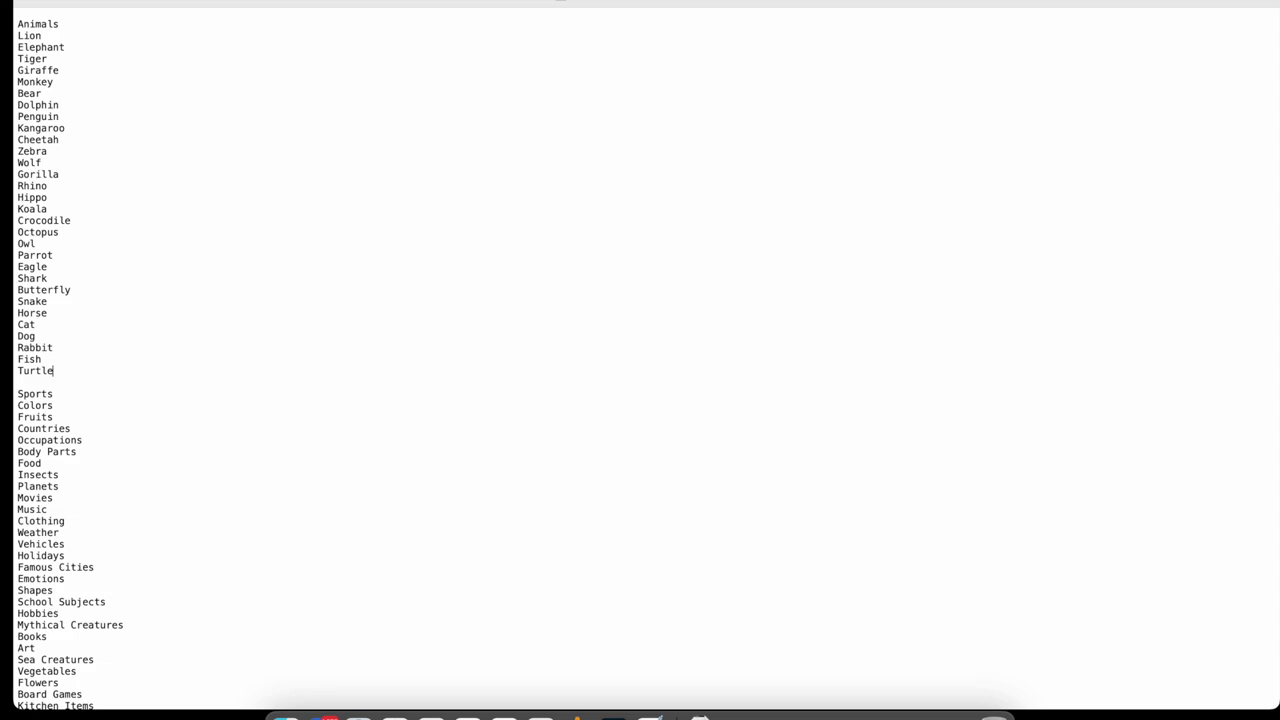
{"action": "key", "text": "super+Tab"}
{"action": "scroll", "coordinate": [551, 368], "scroll_direction": "up", "scroll_amount": 1}
{"action": "left_click_drag", "start_coordinate": [621, 168], "coordinate": [284, 163]}
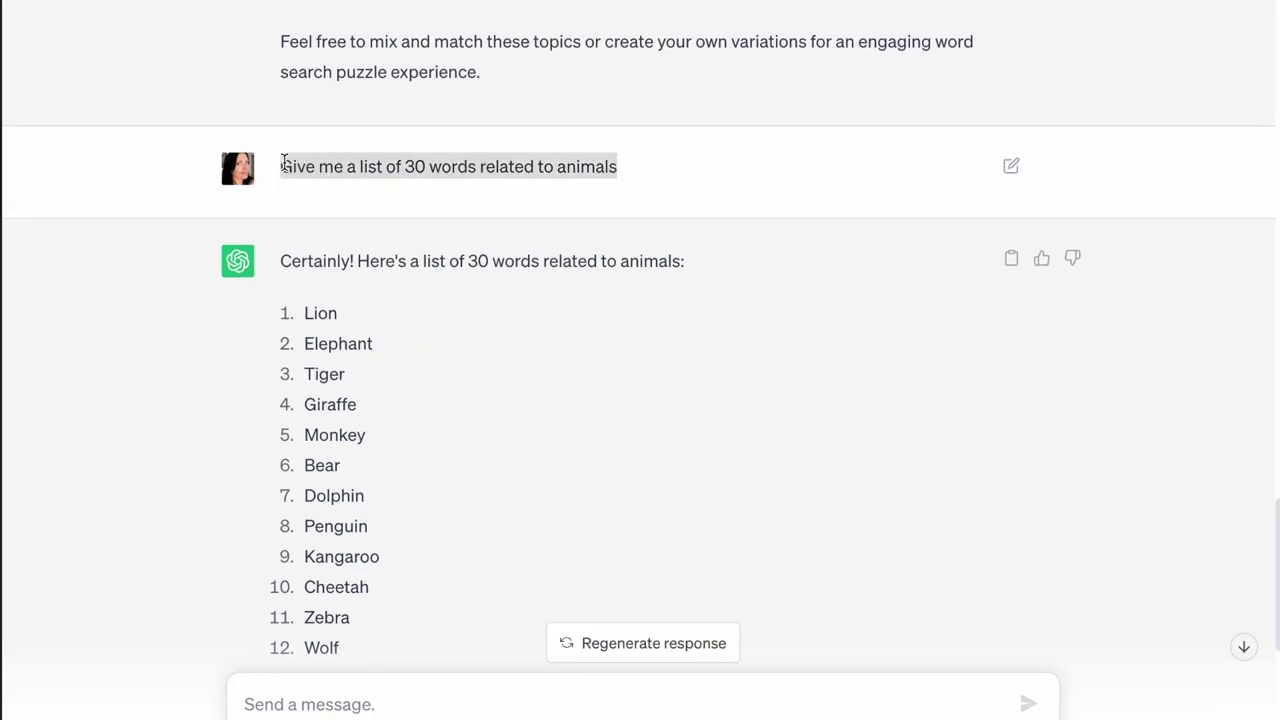
- Reuse the animals prompt to request 30 words related to sports
{"action": "key", "text": "ctrl+c"}
{"action": "left_click", "coordinate": [363, 706]}
{"action": "key", "text": "ctrl+v"}
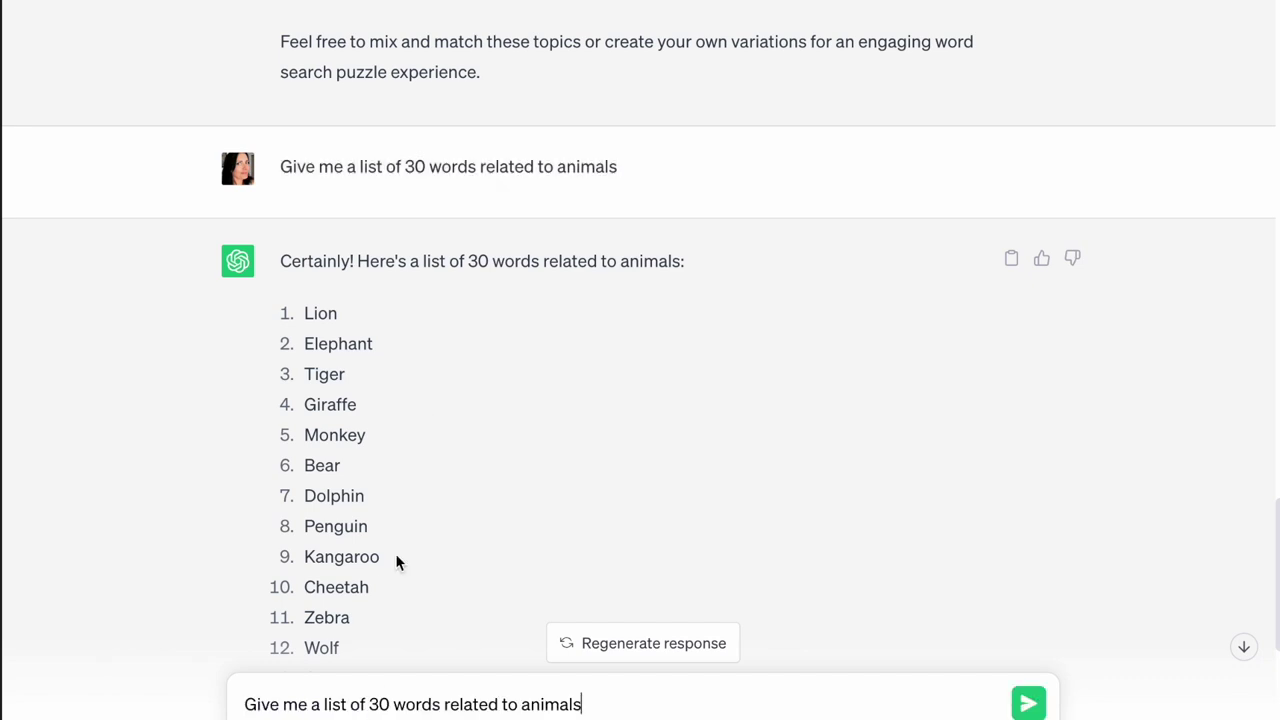
{"action": "scroll", "coordinate": [395, 560], "scroll_direction": "up", "scroll_amount": 20}
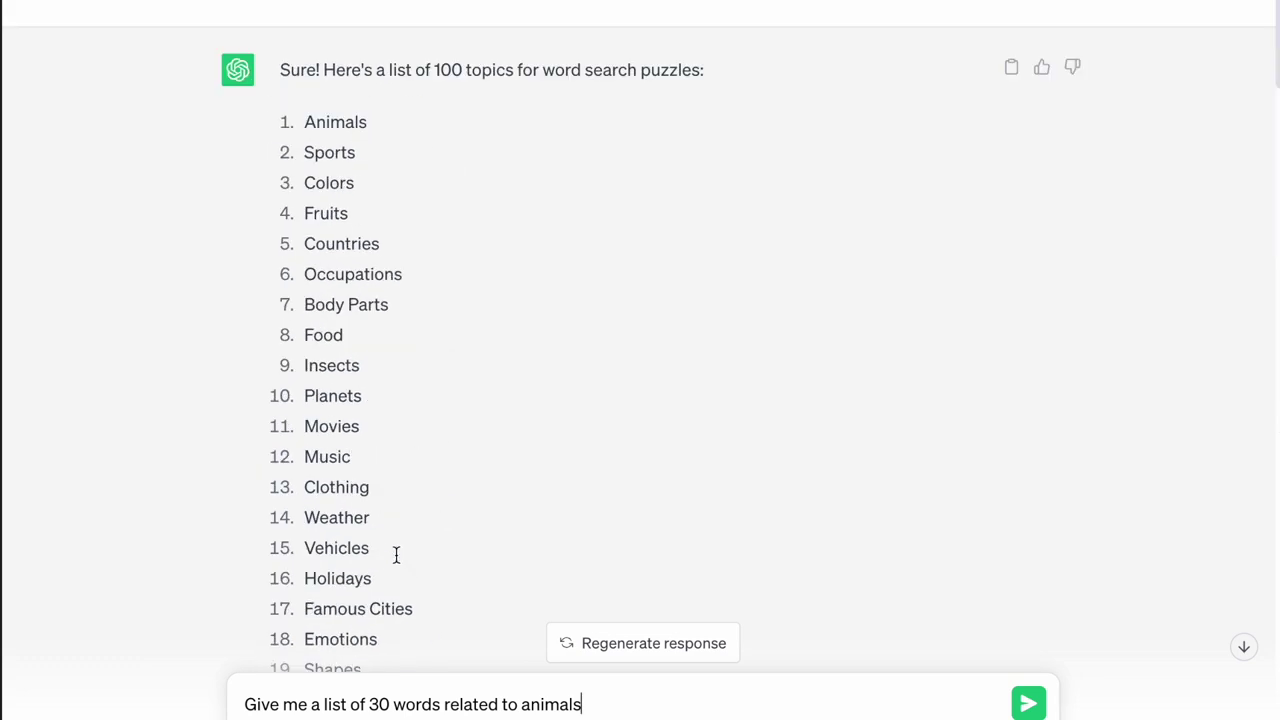
{"action": "scroll", "coordinate": [395, 555], "scroll_direction": "down", "scroll_amount": 12}
{"action": "key", "text": "BackSpace"}
{"action": "key", "text": "BackSpace"}
{"action": "key", "text": "BackSpace"}
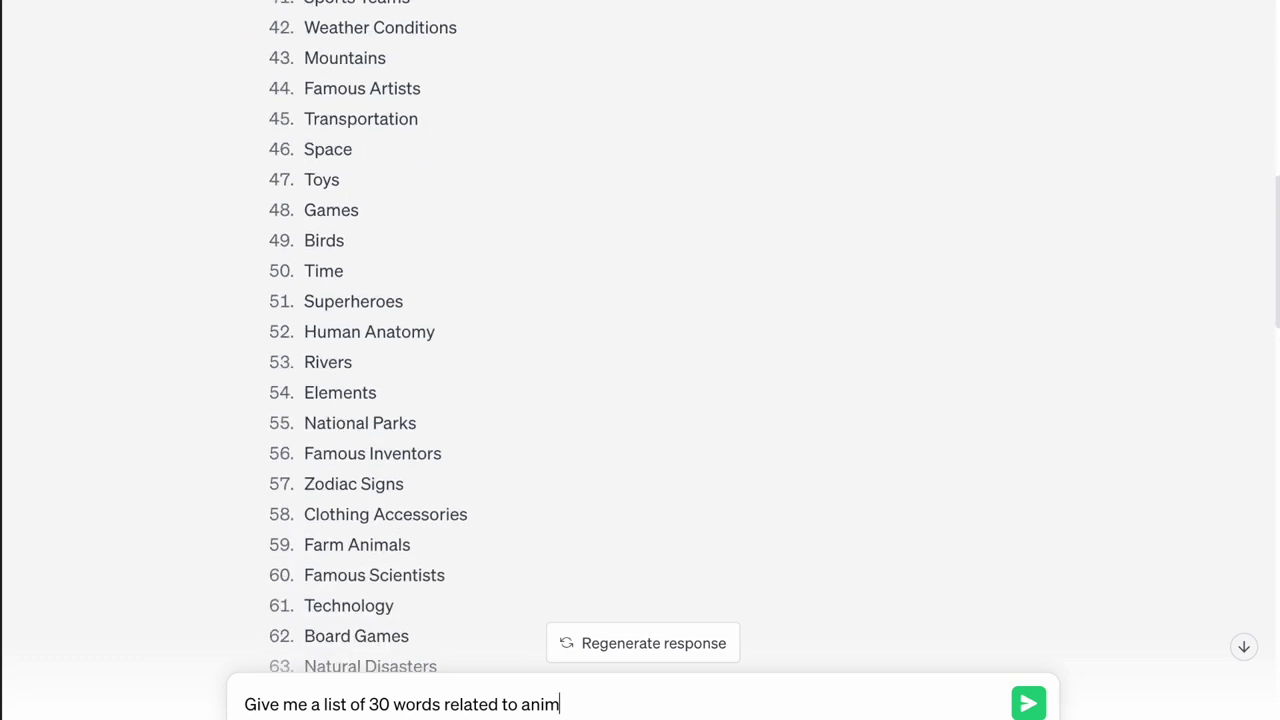
{"action": "key", "text": "BackSpace"}
{"action": "key", "text": "BackSpace"}
{"action": "key", "text": "BackSpace"}
{"action": "key", "text": "BackSpace"}
{"action": "type", "text": "sports"}
{"action": "key", "text": "Return"}
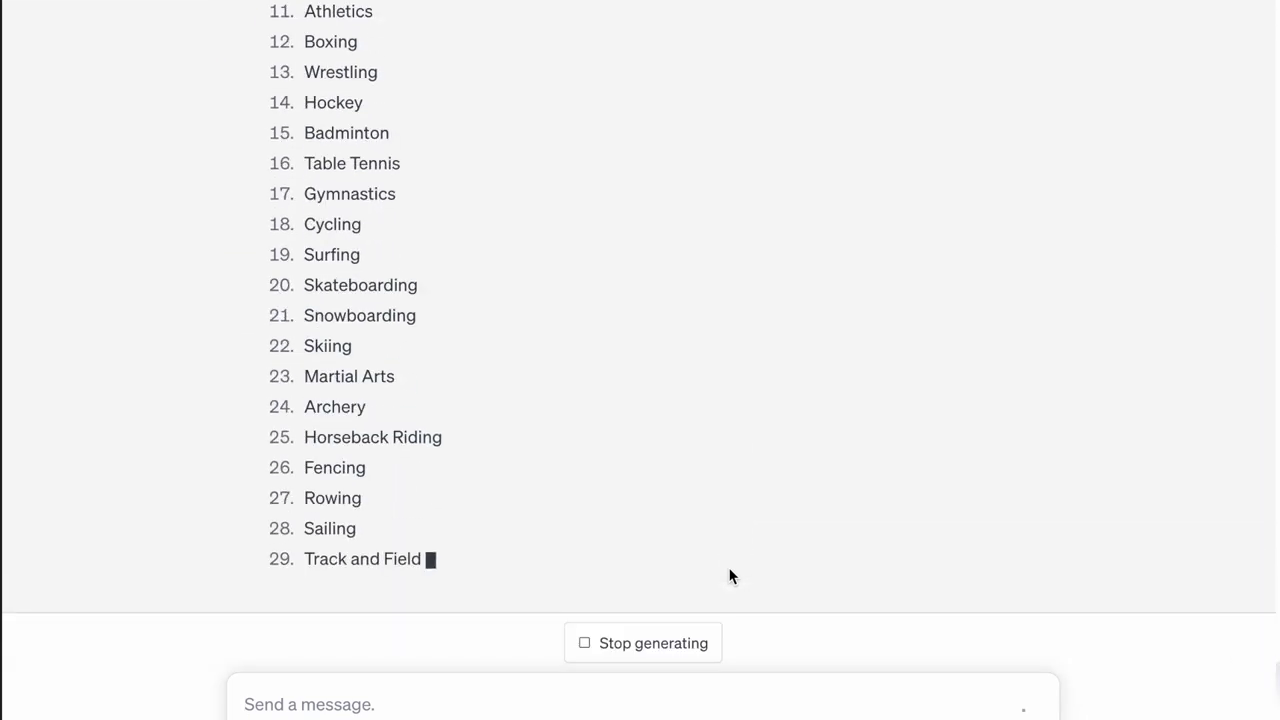
- Paste the 30 sports words under Sports in the word file
{"action": "scroll", "coordinate": [640, 330], "scroll_direction": "up", "scroll_amount": 3}
{"action": "left_click_drag", "start_coordinate": [304, 10], "coordinate": [403, 418]}
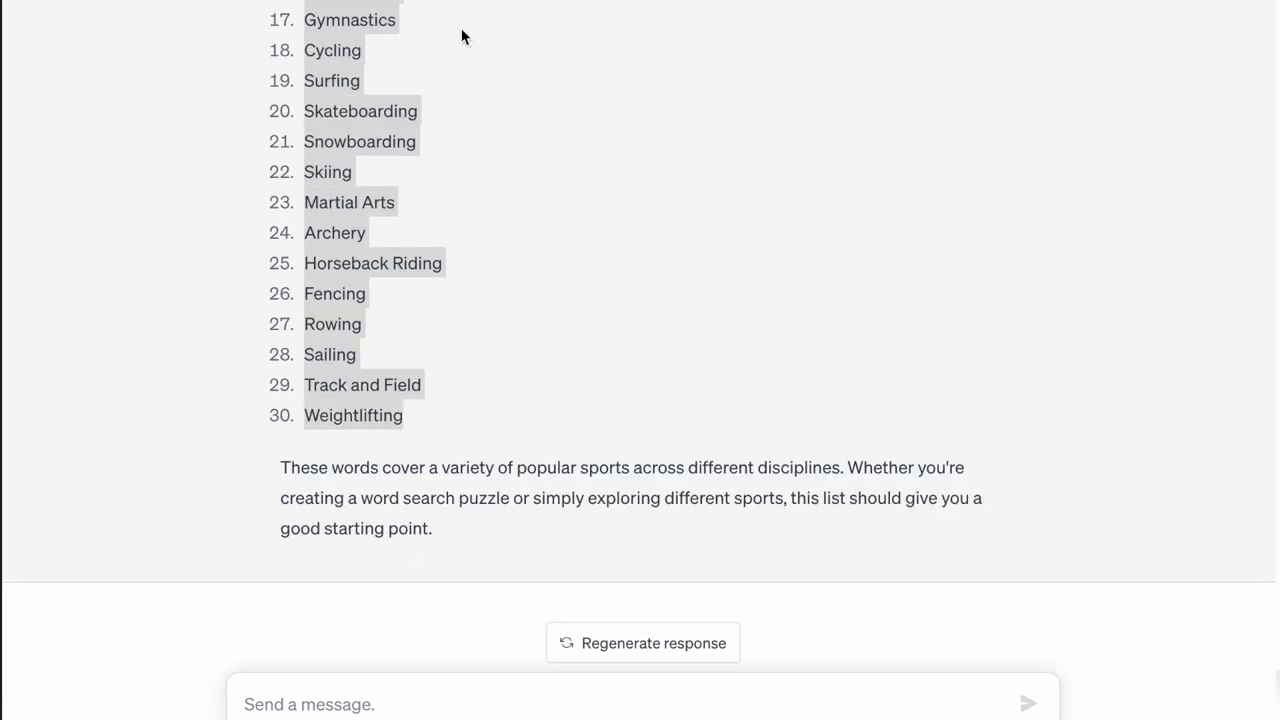
{"action": "key", "text": "super+Tab"}
{"action": "key", "text": "super+v"}
{"action": "scroll", "coordinate": [74, 458], "scroll_direction": "up", "scroll_amount": 3}
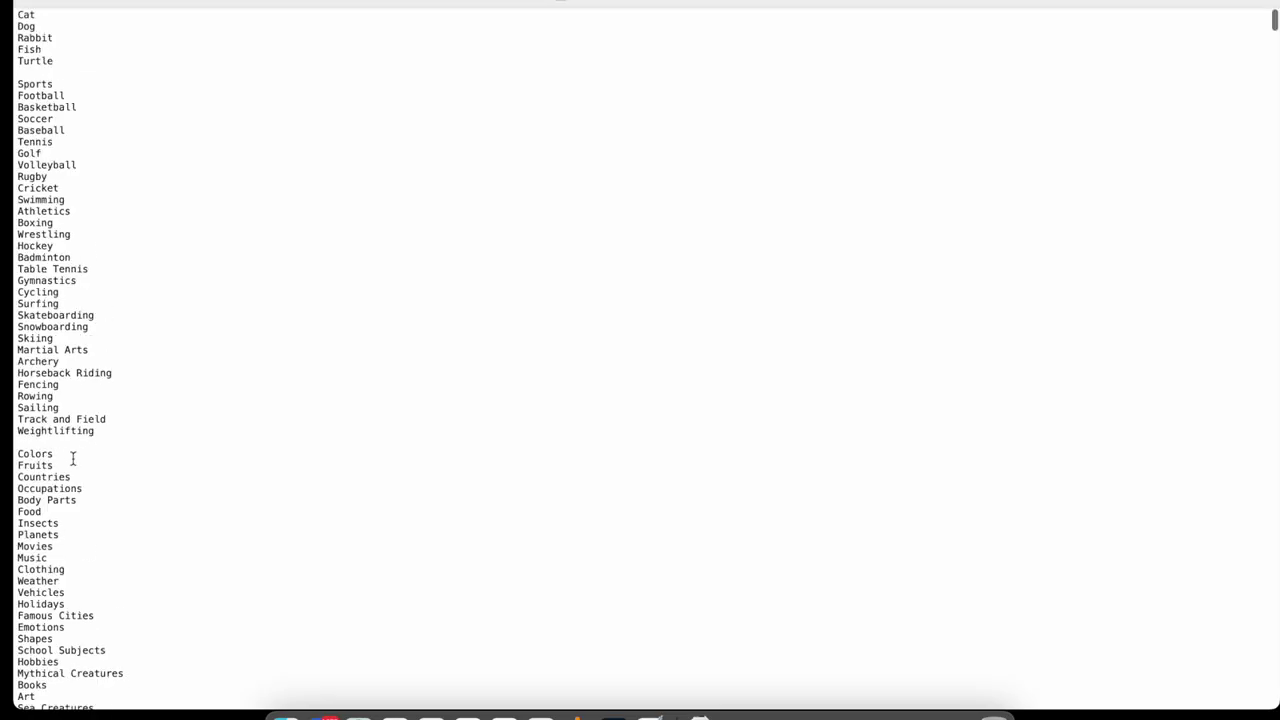
{"action": "scroll", "coordinate": [70, 440], "scroll_direction": "down", "scroll_amount": 4}
{"action": "left_click", "coordinate": [53, 333]}
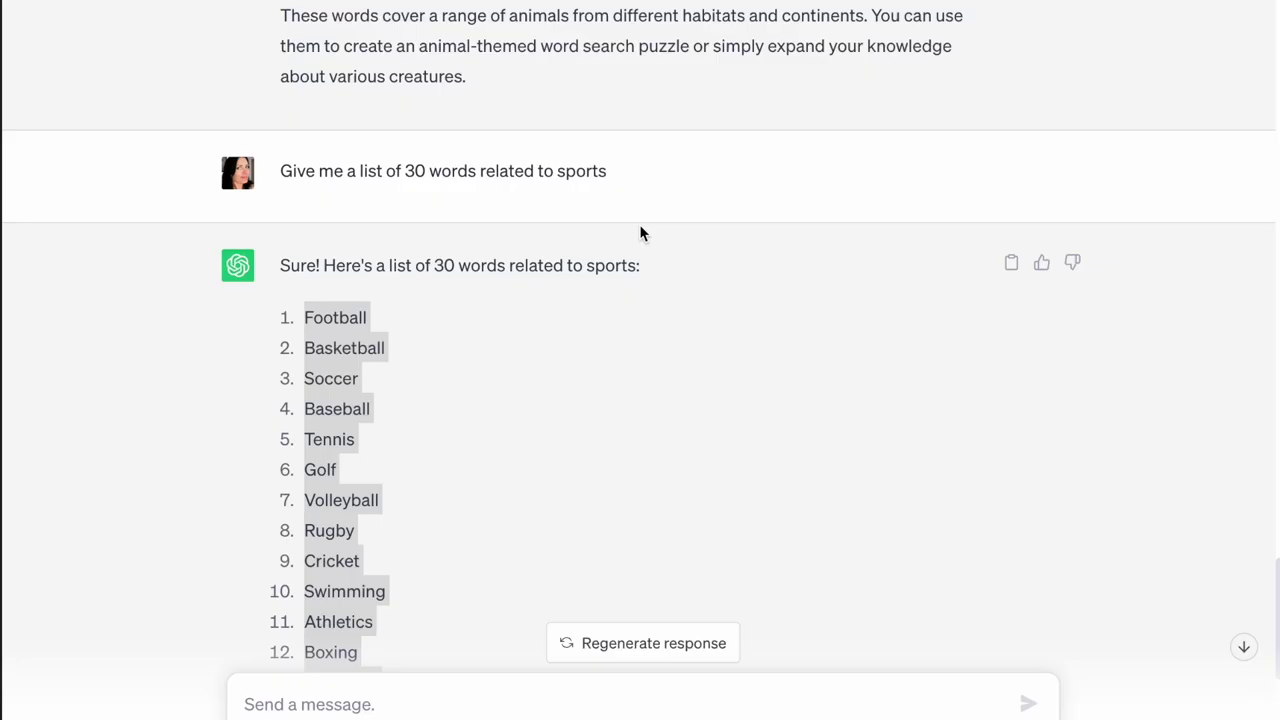
- Reuse the sports prompt to request 30 colors words and select the answer
{"action": "key", "text": "super+Tab"}
{"action": "left_click_drag", "start_coordinate": [607, 172], "coordinate": [280, 170]}
{"action": "key", "text": "ctrl+c"}
{"action": "left_click", "coordinate": [420, 703]}
{"action": "key", "text": "ctrl+v"}
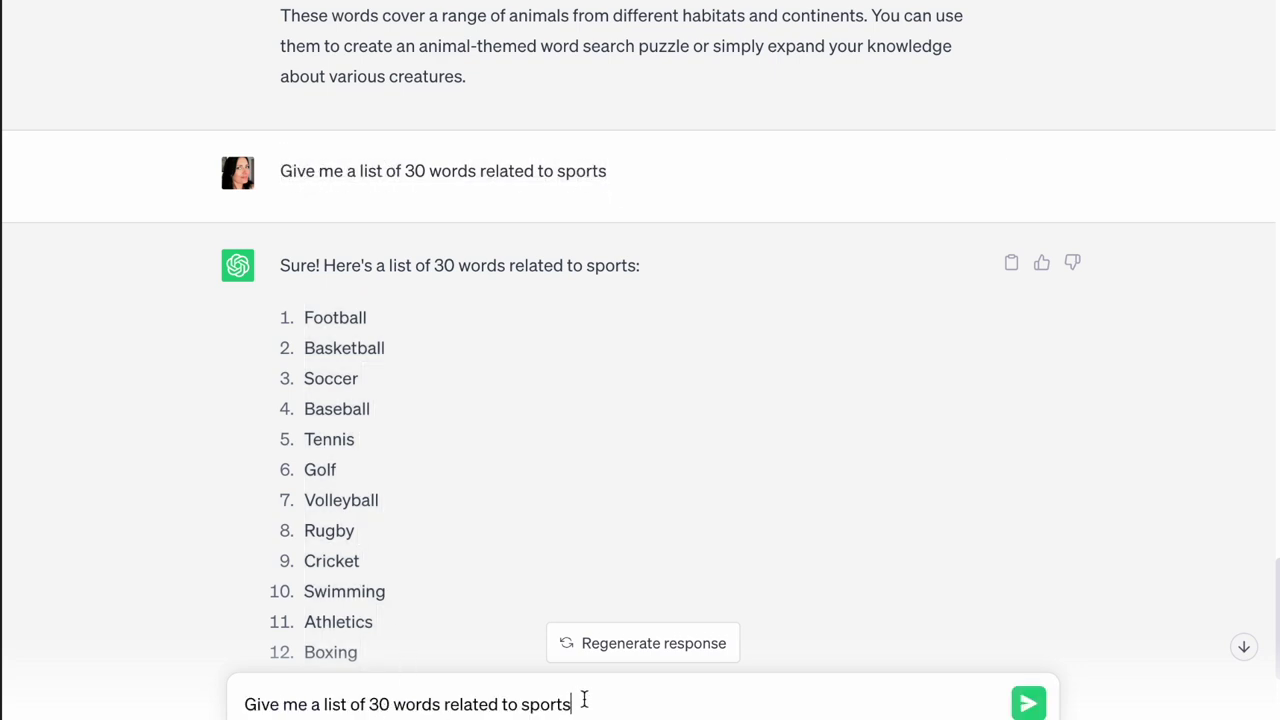
{"action": "key", "text": "BackSpace"}
{"action": "key", "text": "BackSpace"}
{"action": "key", "text": "BackSpace"}
{"action": "key", "text": "BackSpace"}
{"action": "key", "text": "BackSpace"}
{"action": "key", "text": "BackSpace"}
{"action": "type", "text": "colors"}
{"action": "key", "text": "Return"}
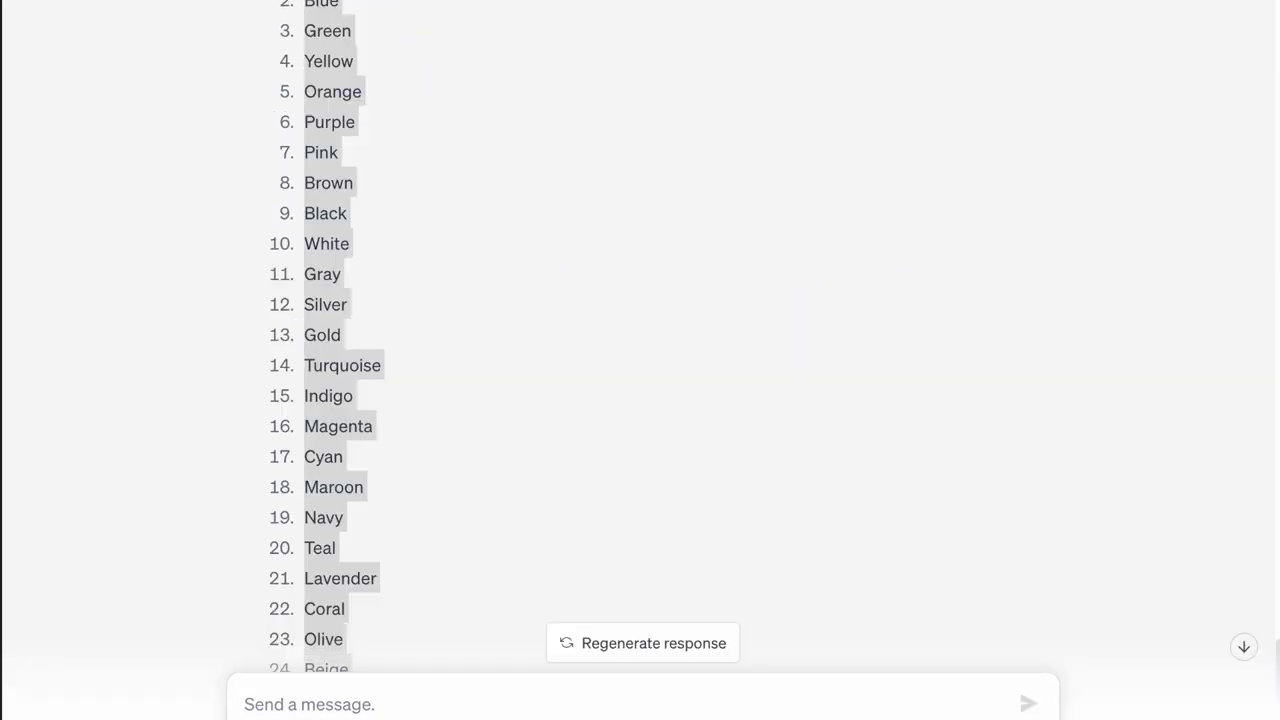
{"action": "scroll", "coordinate": [640, 300], "scroll_direction": "down", "scroll_amount": 5}
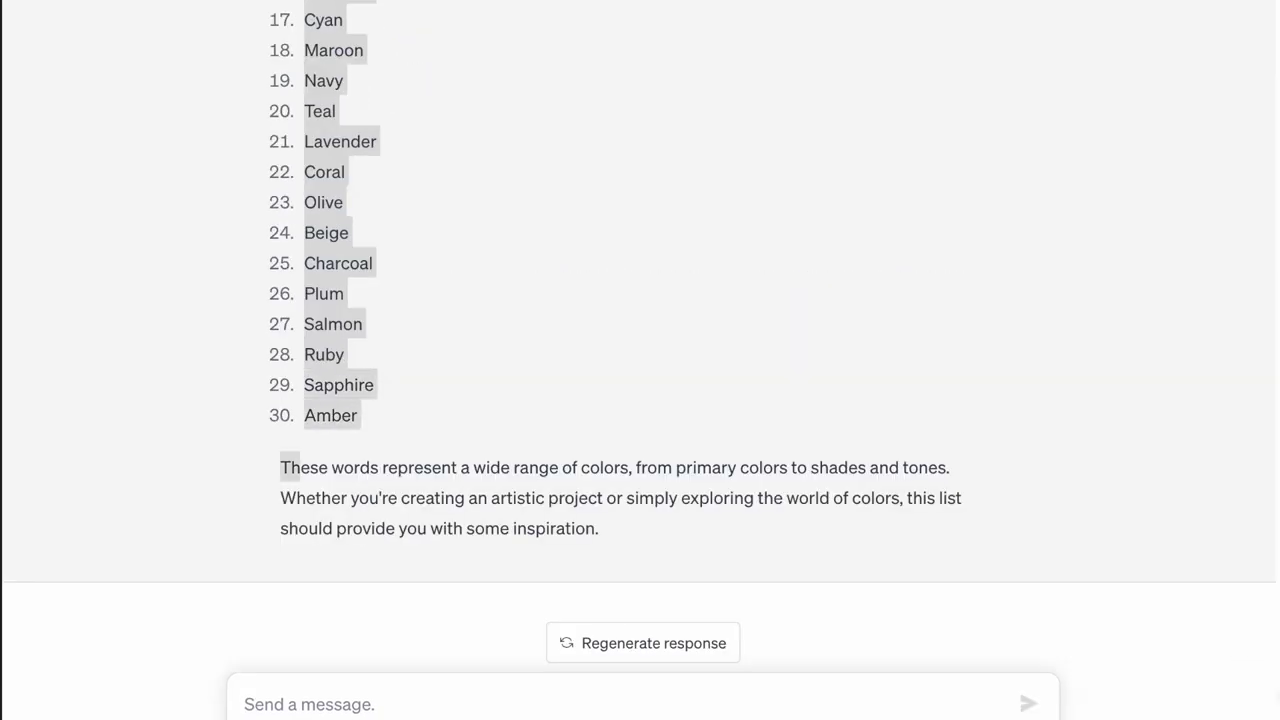
{"action": "key", "text": "shift+Left"}
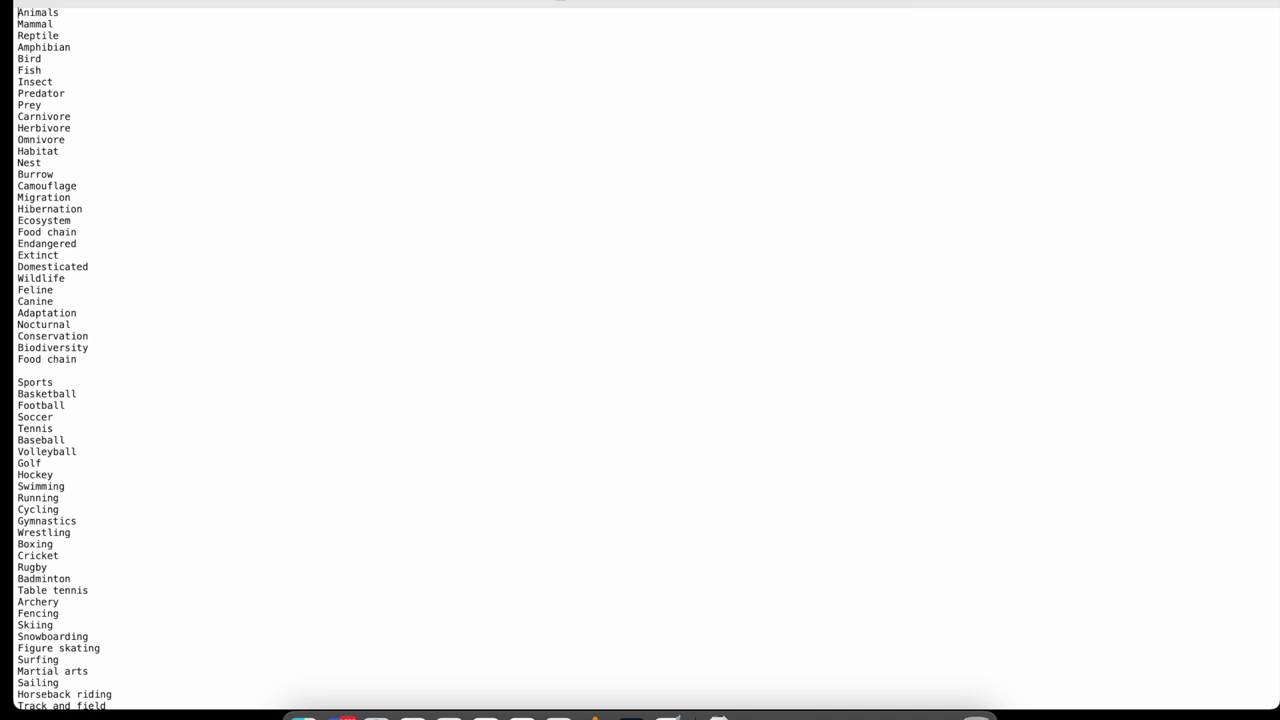
- Prefix the Animals, Sports, Food and Drink and Travel headings with 'Title: '
{"action": "type", "text": "Title:"}
{"action": "left_click_drag", "start_coordinate": [59, 12], "coordinate": [11, 12]}
{"action": "scroll", "coordinate": [94, 189], "scroll_direction": "down", "scroll_amount": 2}
{"action": "left_click", "coordinate": [17, 331]}
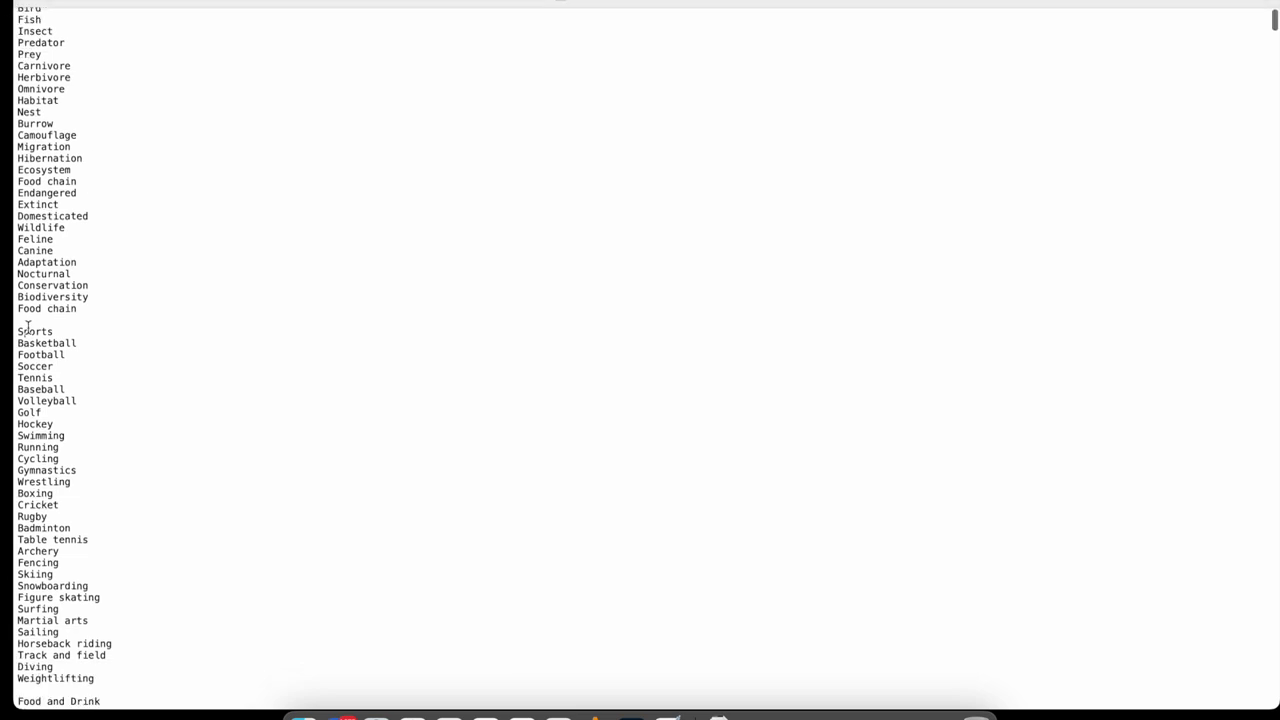
{"action": "key", "text": "super+v"}
{"action": "scroll", "coordinate": [72, 387], "scroll_direction": "down", "scroll_amount": 5}
{"action": "scroll", "coordinate": [72, 387], "scroll_direction": "down", "scroll_amount": 4}
{"action": "left_click", "coordinate": [17, 419]}
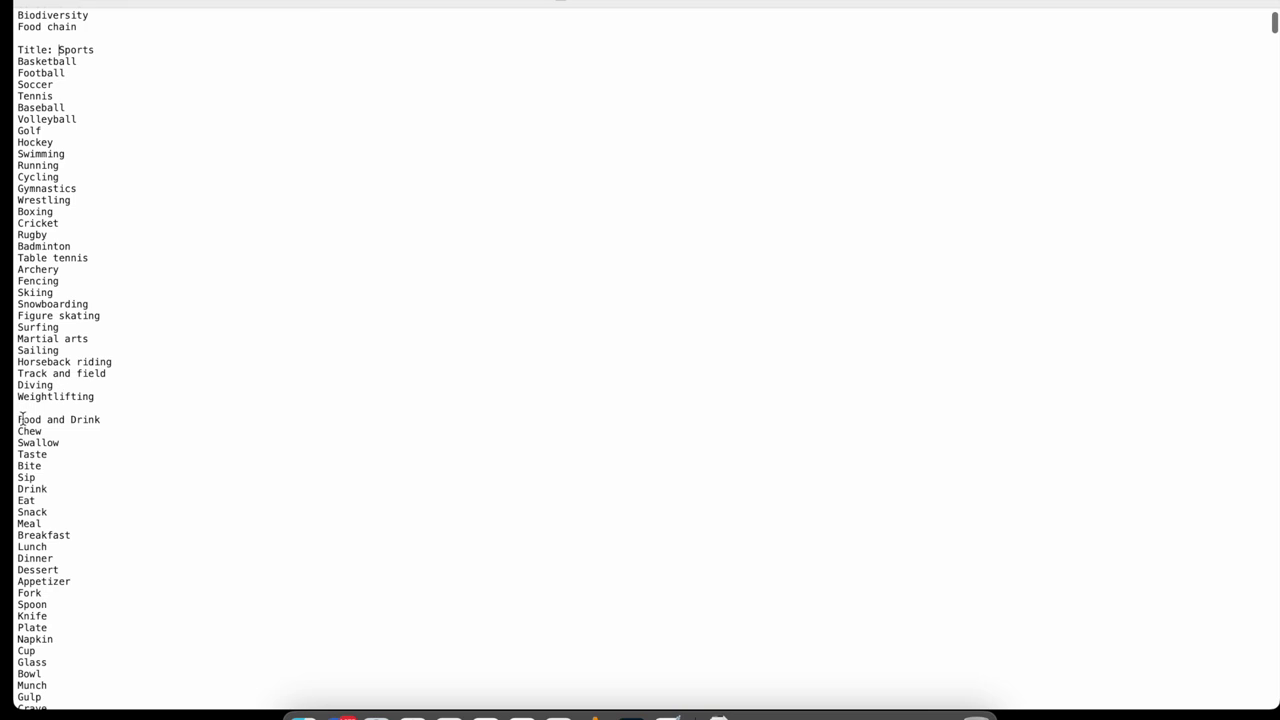
{"action": "key", "text": "super+v"}
{"action": "scroll", "coordinate": [17, 419], "scroll_direction": "down", "scroll_amount": 7}
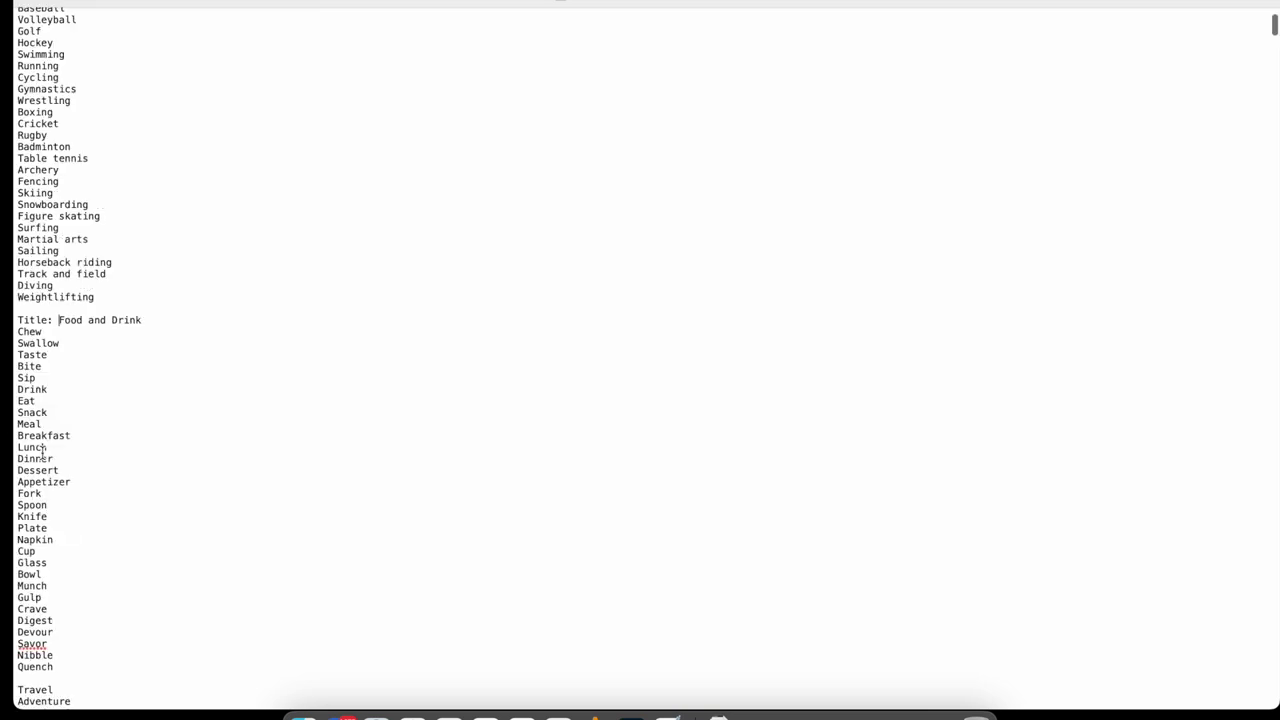
{"action": "left_click", "coordinate": [17, 561]}
{"action": "key", "text": "super+v"}
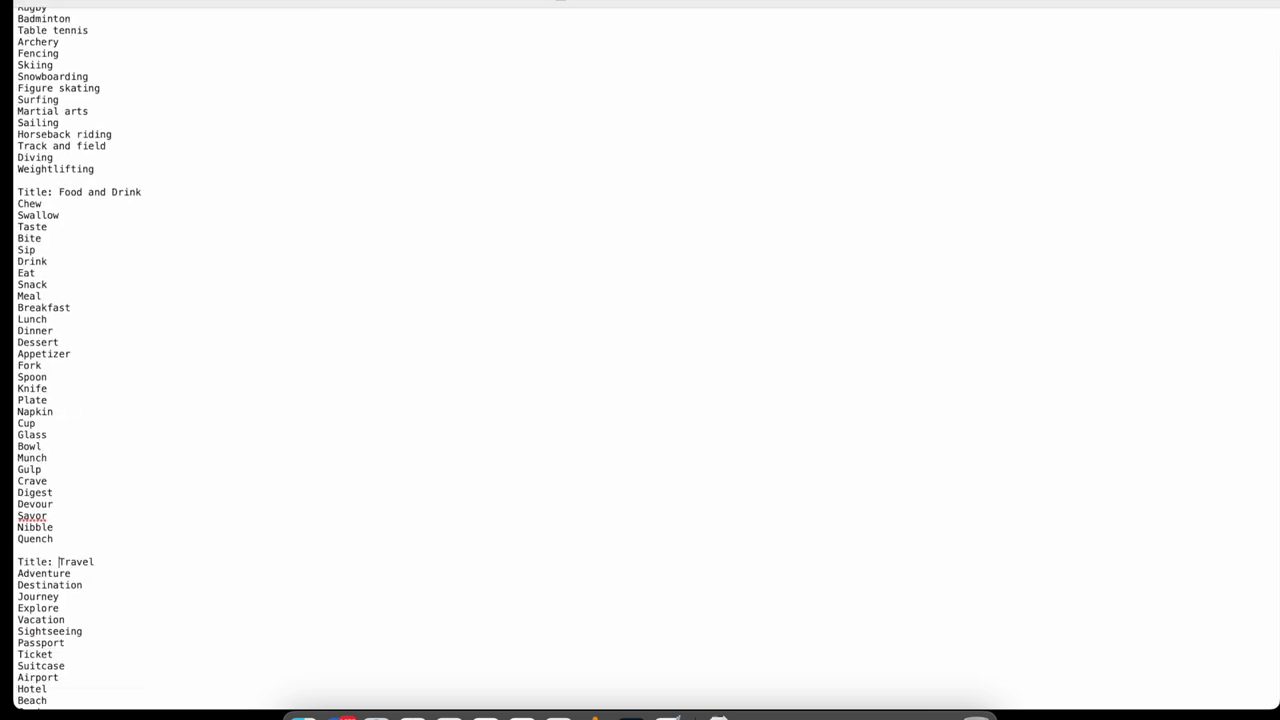
- Look over the titled word lists in the document and open its File menu
{"action": "scroll", "coordinate": [17, 561], "scroll_direction": "down", "scroll_amount": 4}
{"action": "scroll", "coordinate": [131, 103], "scroll_direction": "up", "scroll_amount": 20}
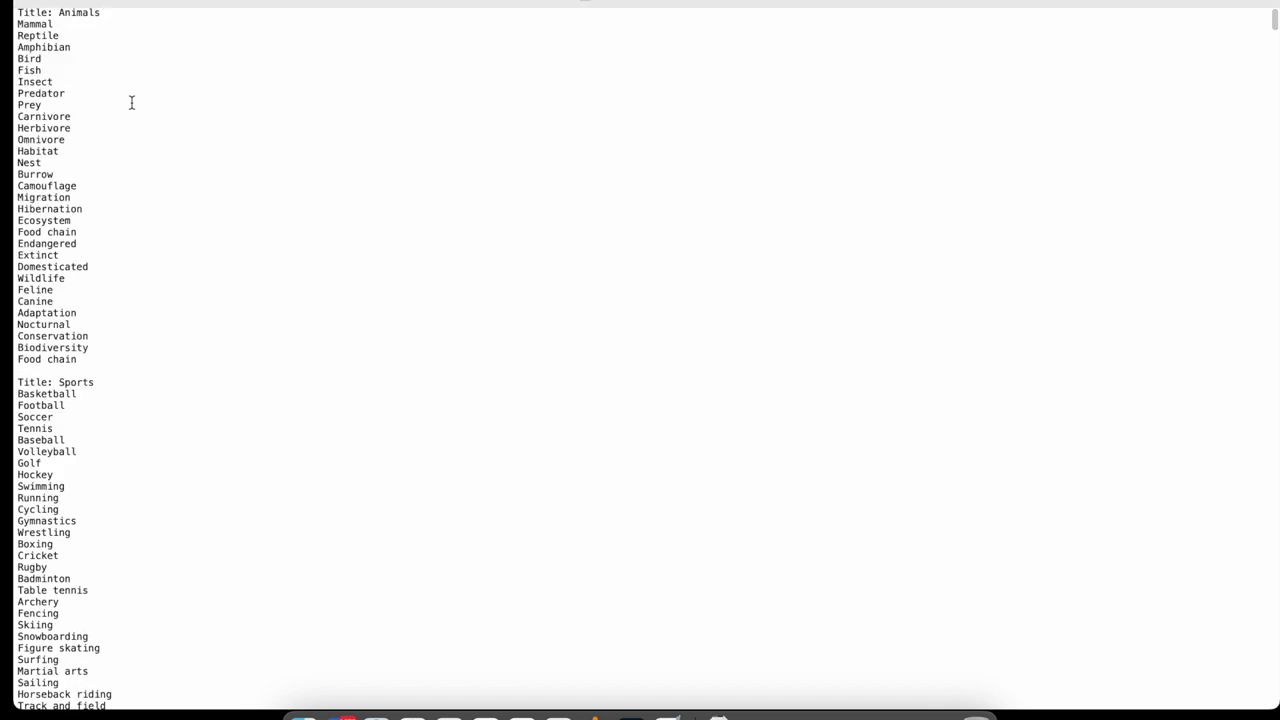
{"action": "left_click", "coordinate": [28, 370]}
{"action": "scroll", "coordinate": [88, 372], "scroll_direction": "down", "scroll_amount": 4}
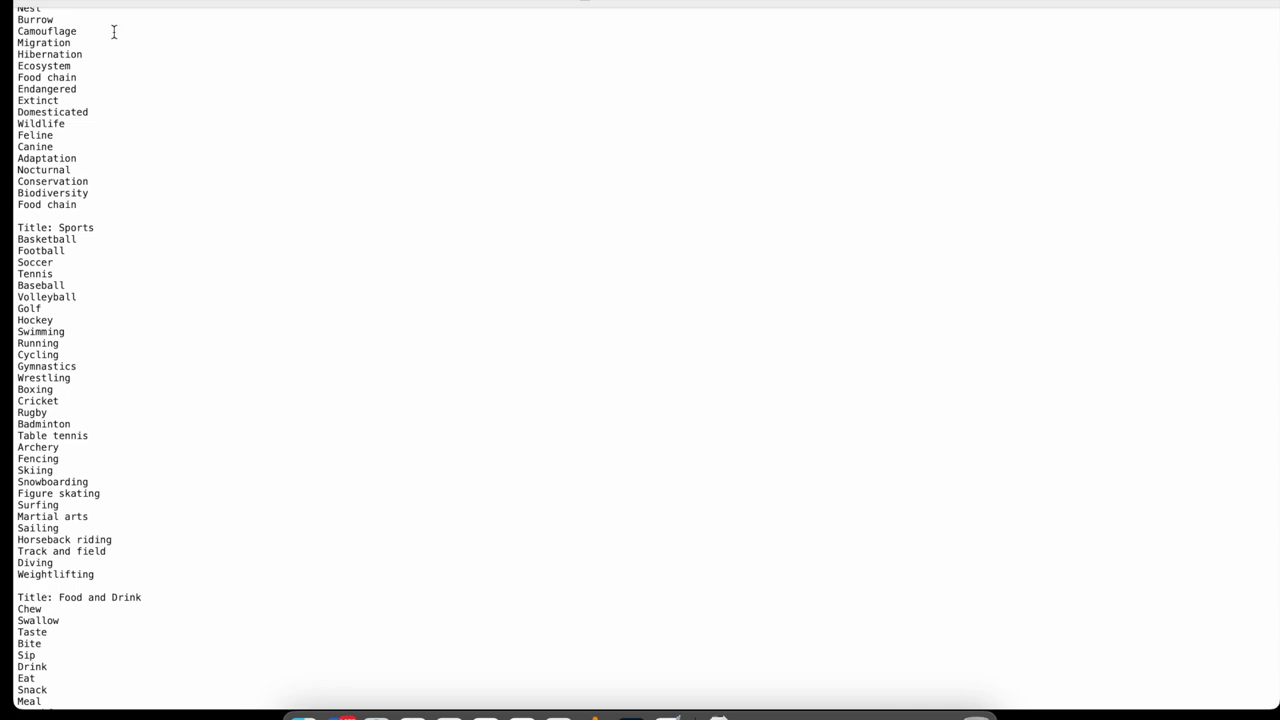
{"action": "left_click", "coordinate": [121, 2]}
- Save the word file, create a puzzle titled Wordsearch, and open Upload Words
{"action": "left_click", "coordinate": [141, 85]}
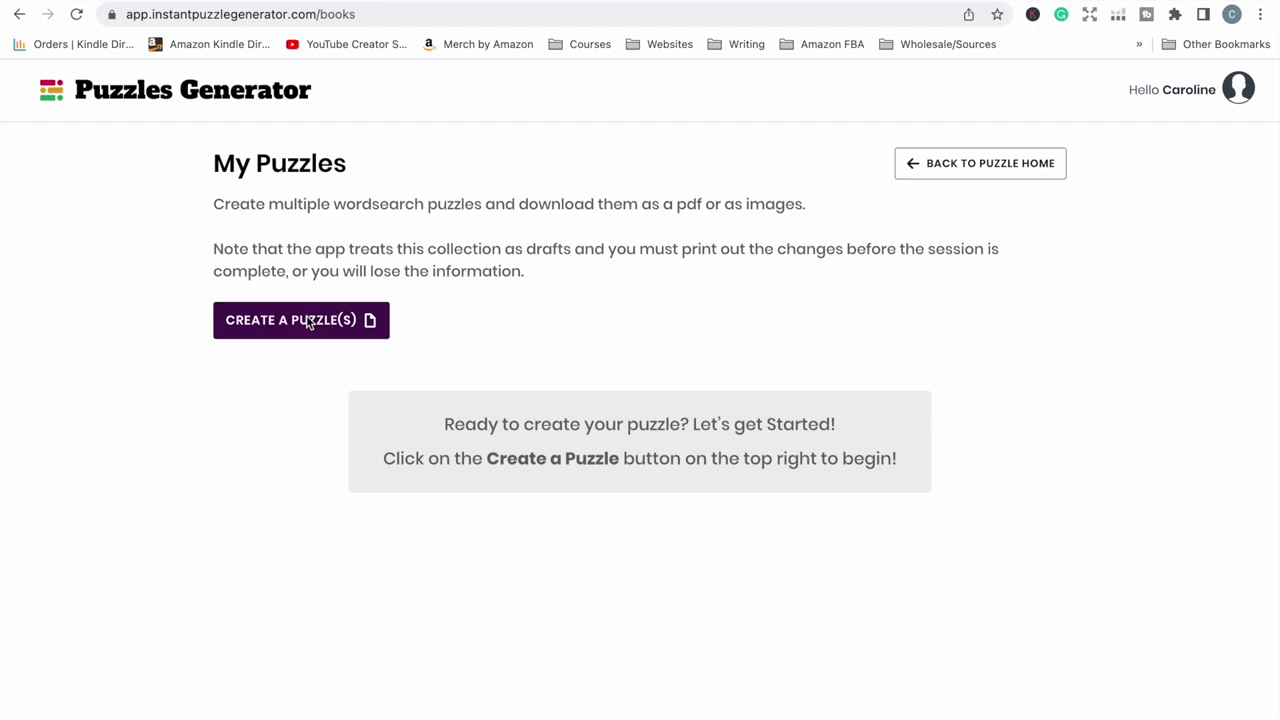
{"action": "left_click", "coordinate": [309, 320]}
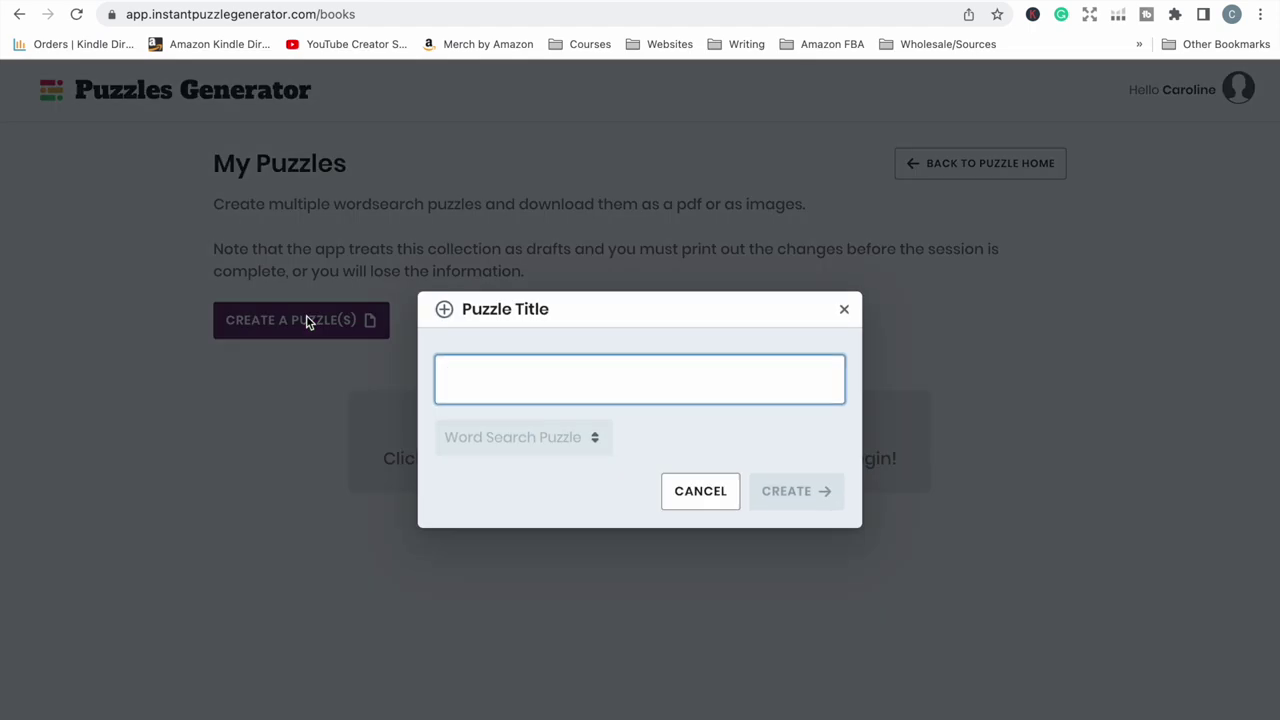
{"action": "type", "text": "Wordsearch"}
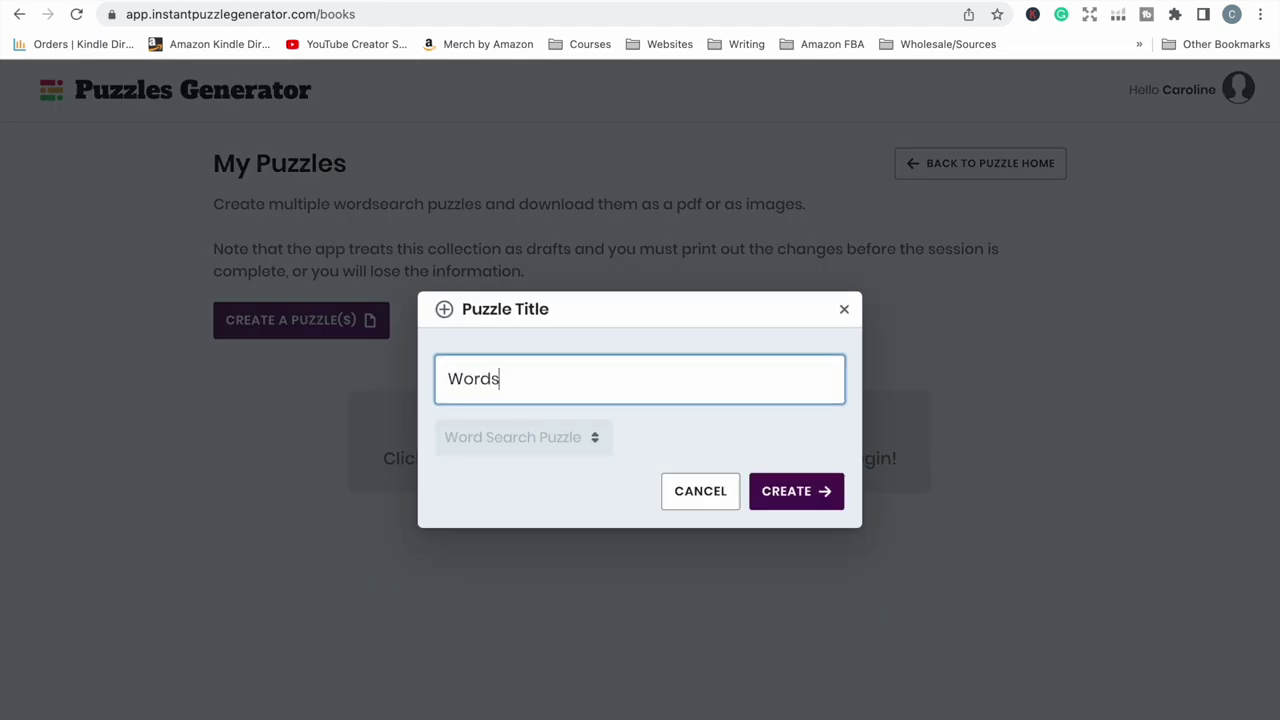
{"action": "key", "text": "Return"}
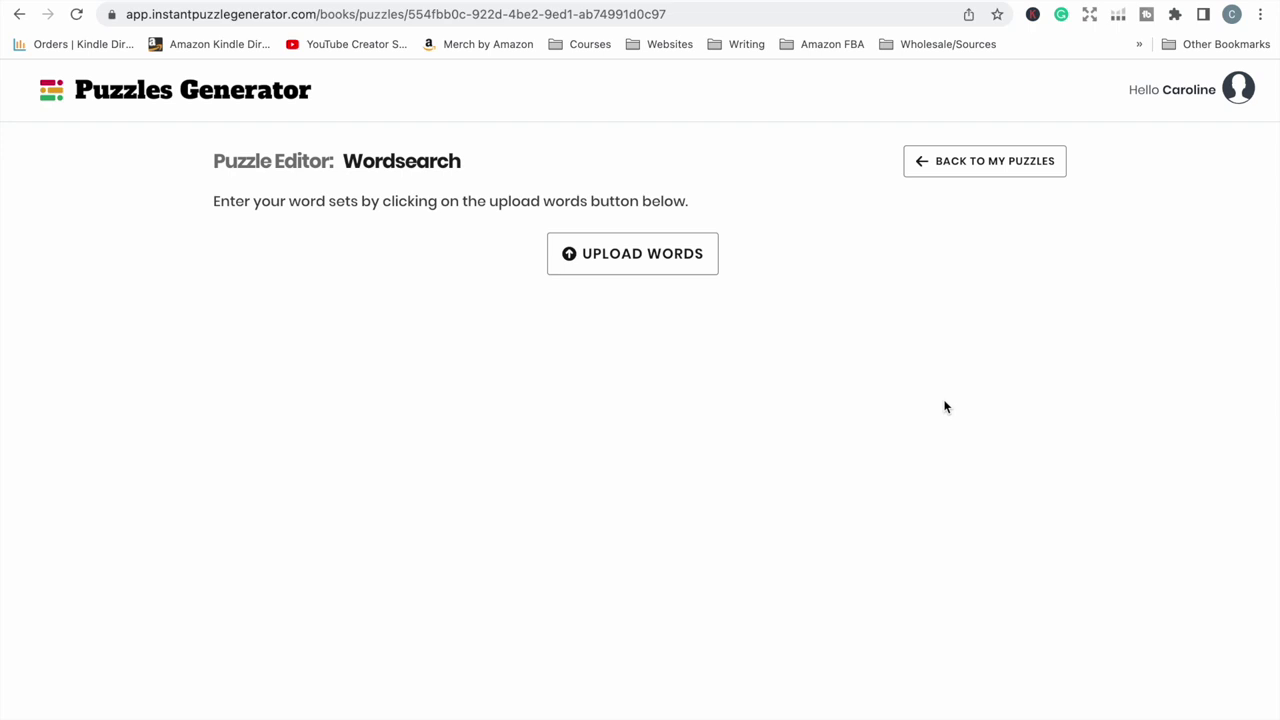
{"action": "left_click", "coordinate": [632, 253]}
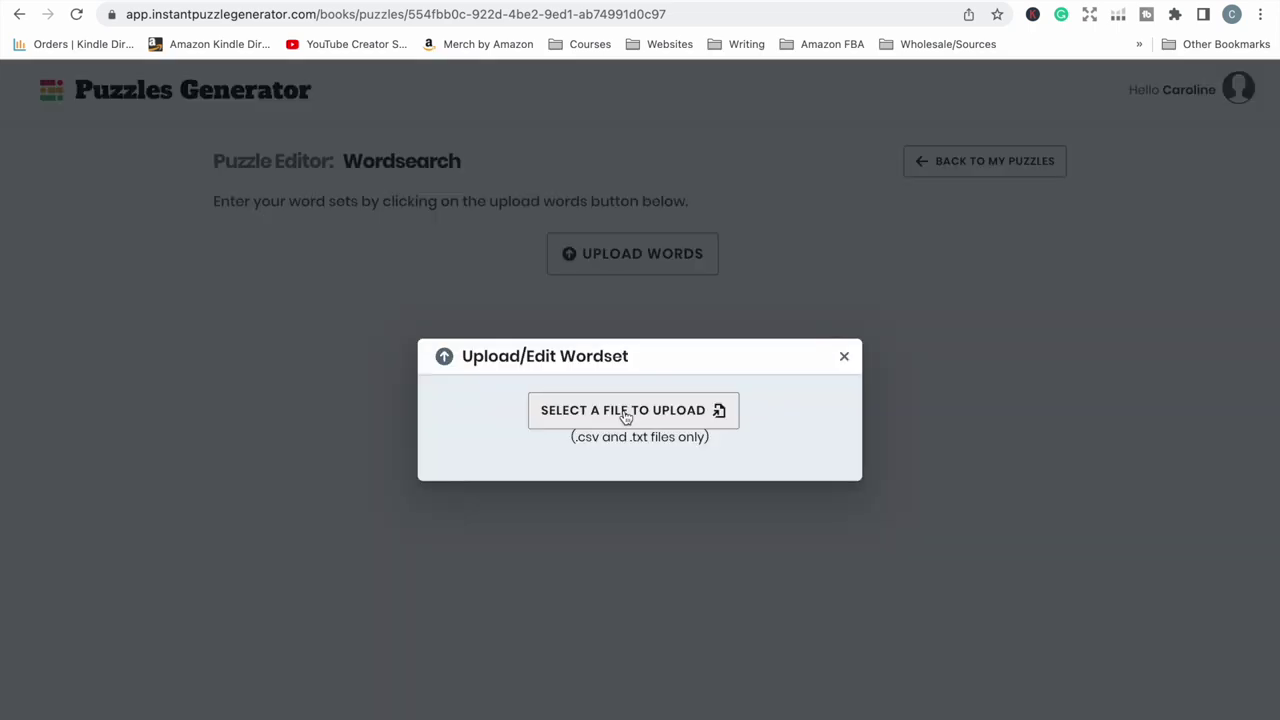
- Upload the saved .txt word file and scroll through the generated theme puzzles
{"action": "left_click", "coordinate": [625, 414]}
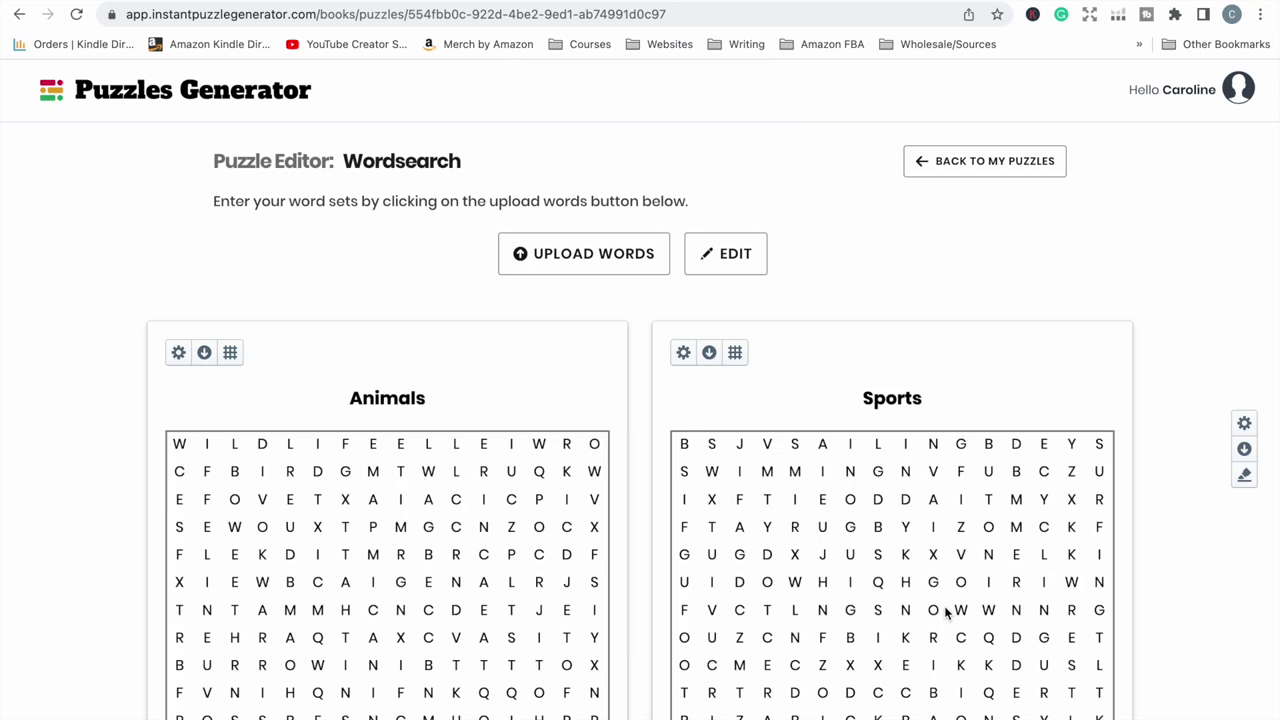
{"action": "scroll", "coordinate": [945, 613], "scroll_direction": "down", "scroll_amount": 20}
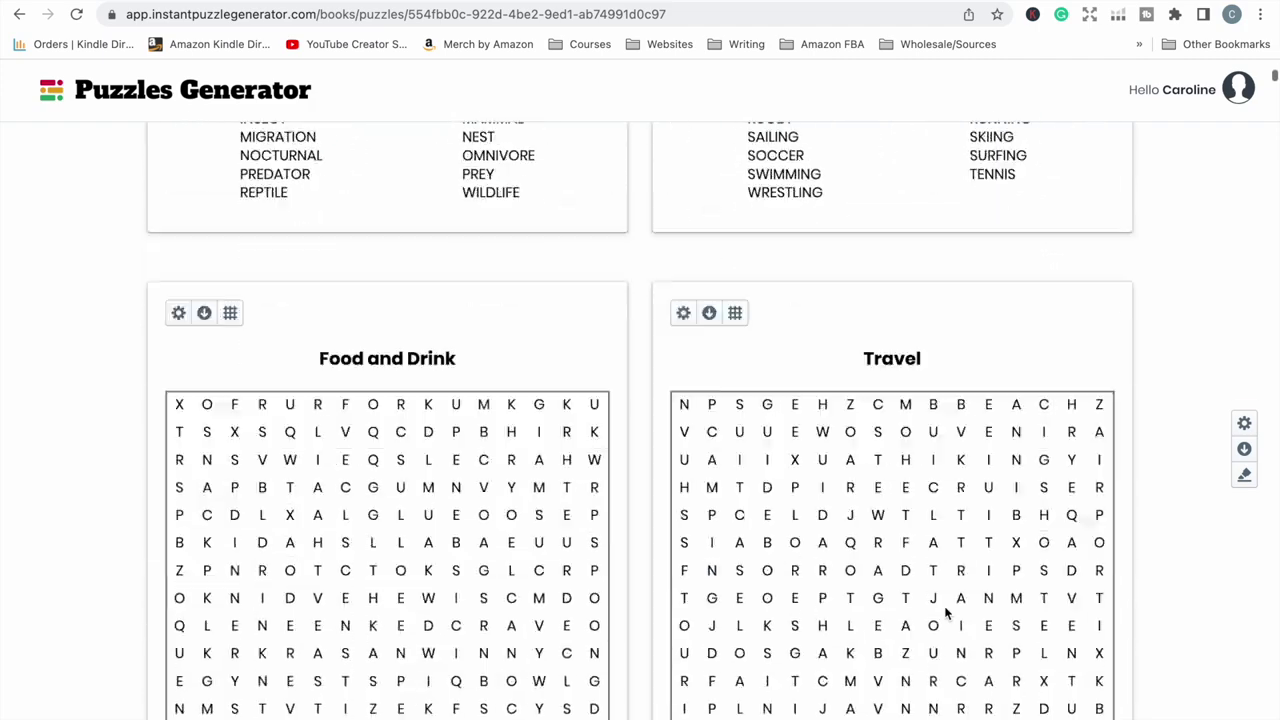
{"action": "scroll", "coordinate": [945, 613], "scroll_direction": "down", "scroll_amount": 20}
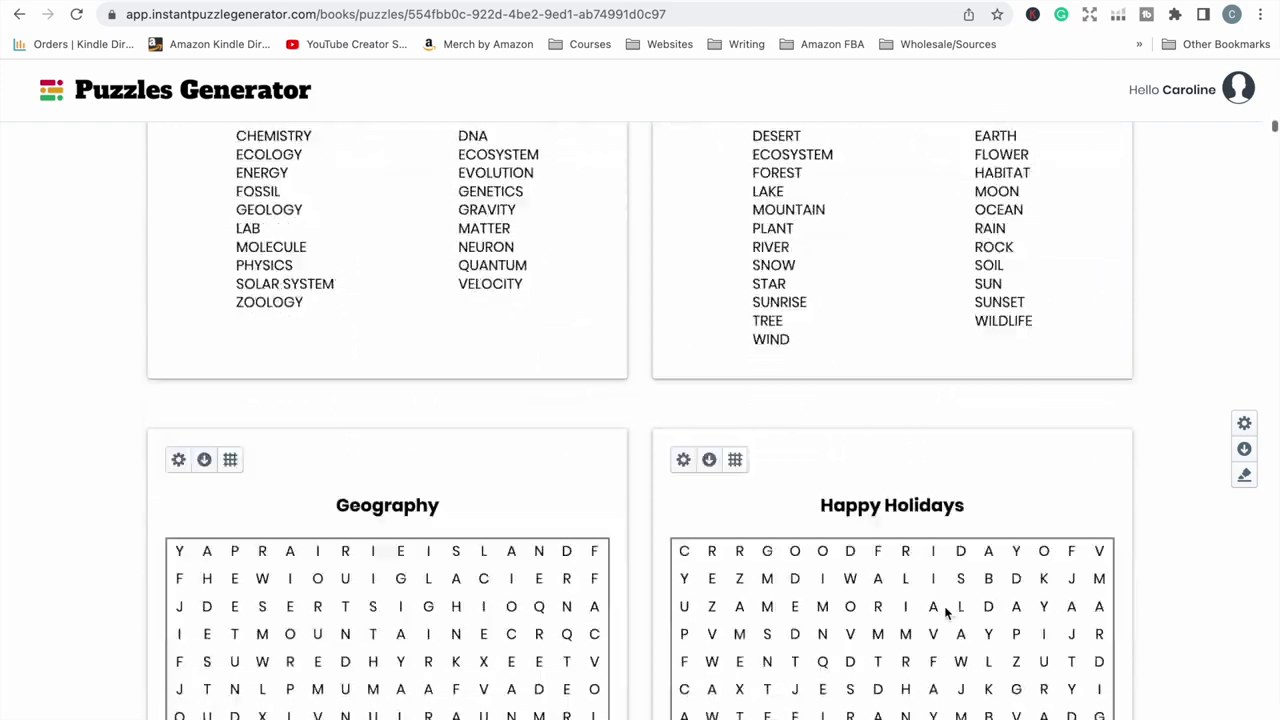
{"action": "scroll", "coordinate": [945, 613], "scroll_direction": "up", "scroll_amount": 20}
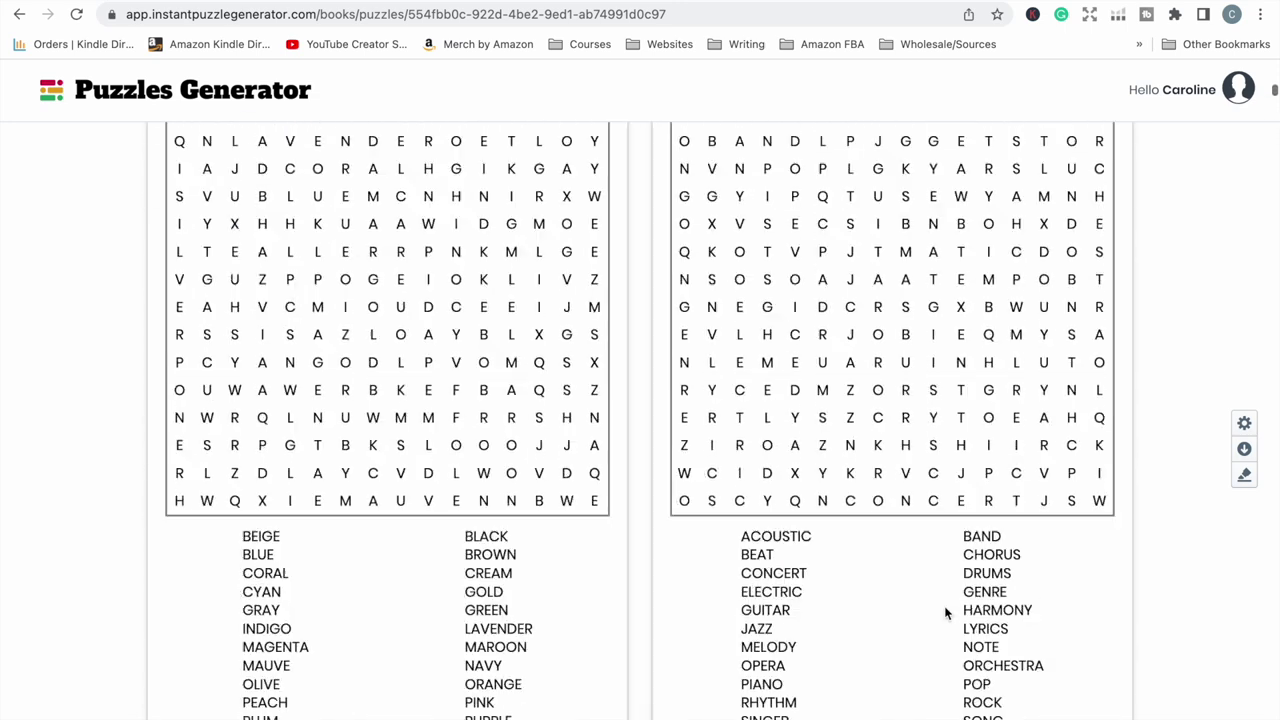
{"action": "scroll", "coordinate": [945, 613], "scroll_direction": "down", "scroll_amount": 1}
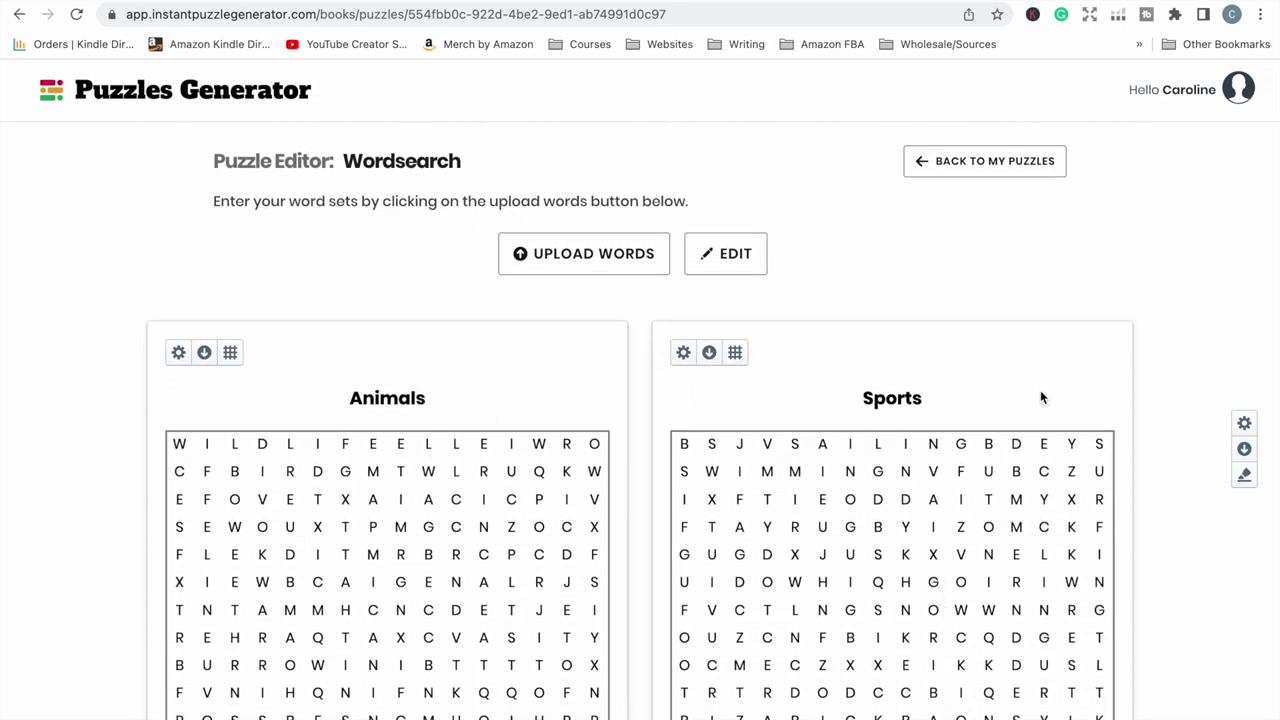
{"action": "scroll", "coordinate": [920, 505], "scroll_direction": "down", "scroll_amount": 12}
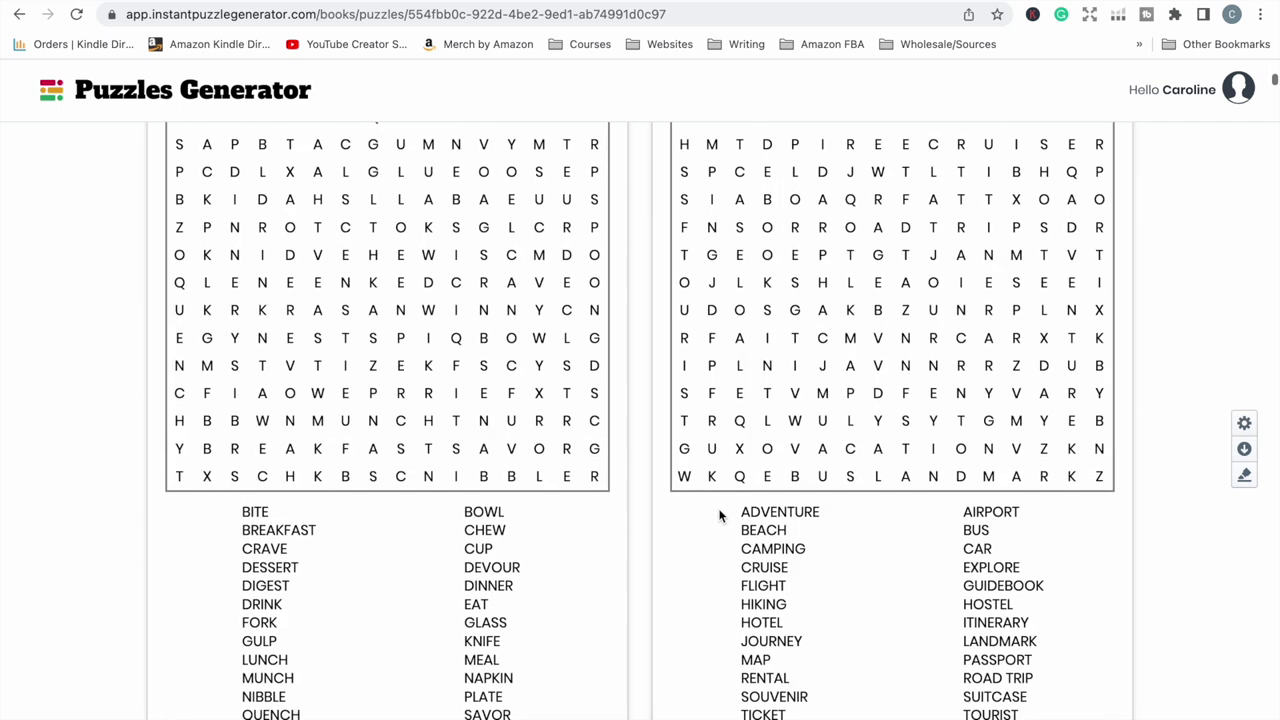
{"action": "scroll", "coordinate": [718, 515], "scroll_direction": "down", "scroll_amount": 4}
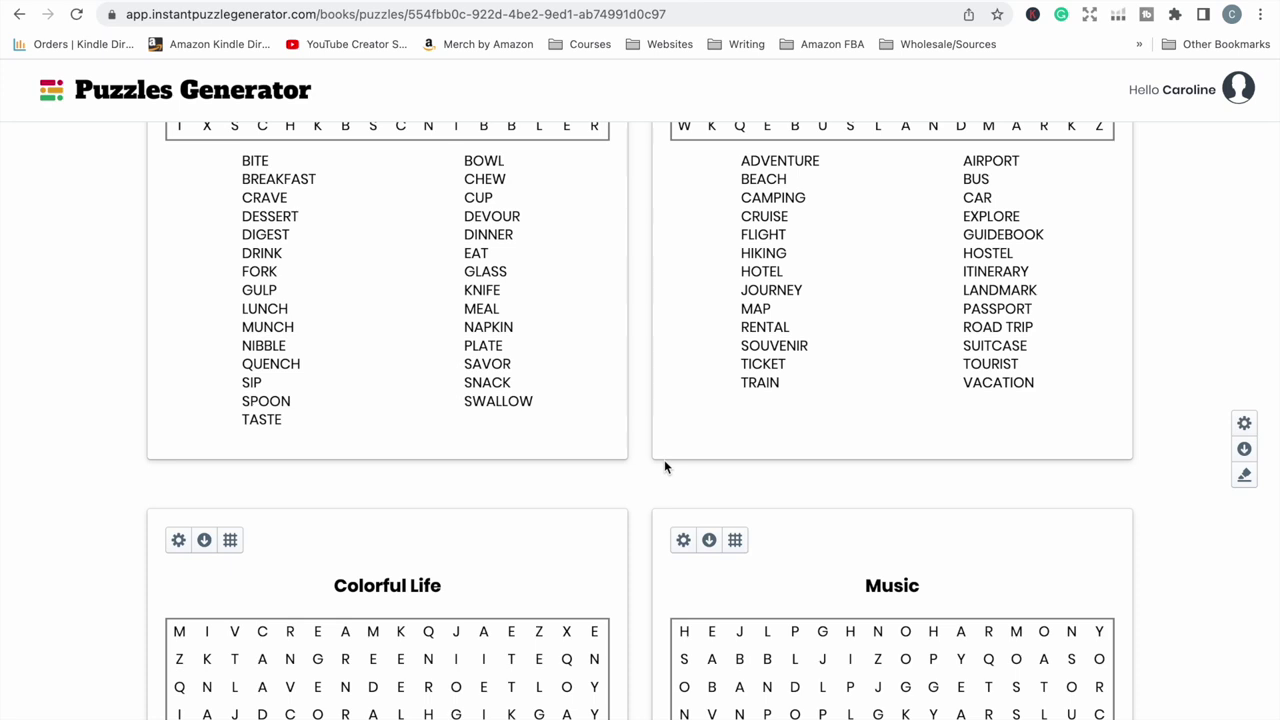
{"action": "scroll", "coordinate": [680, 378], "scroll_direction": "up", "scroll_amount": 15}
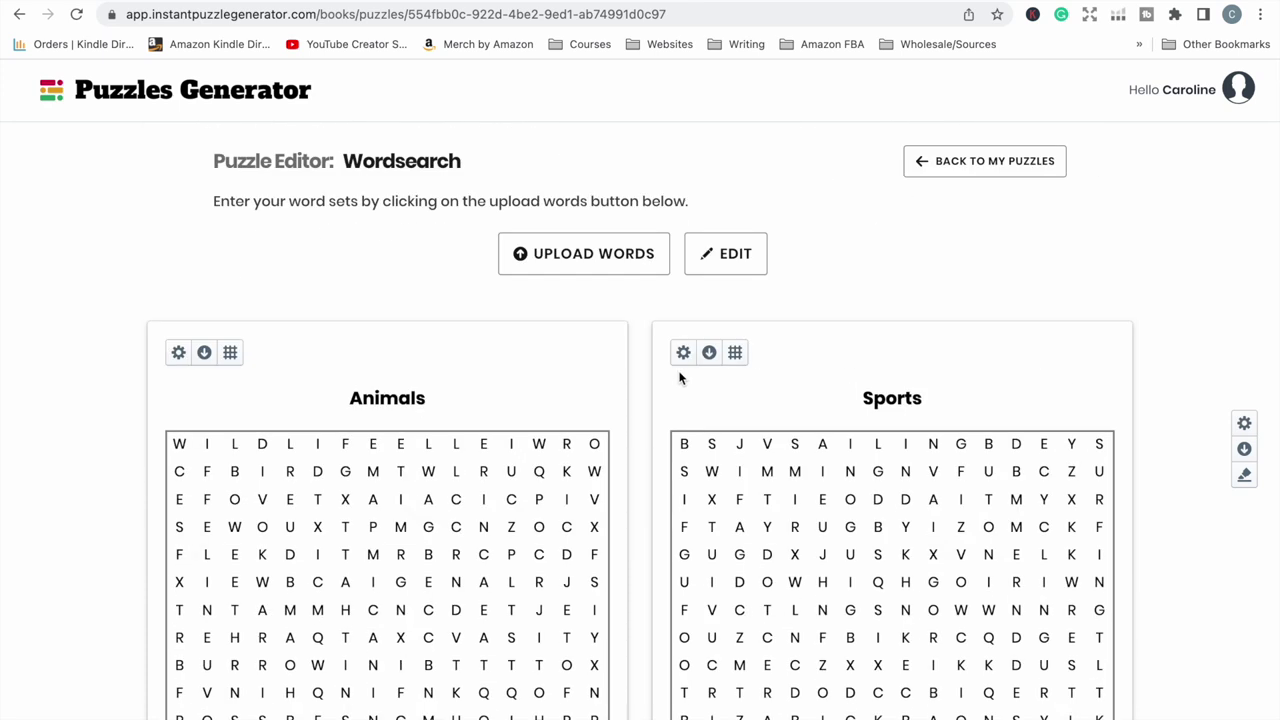
- In Global Settings, set the grid to 26 x 26 and allow reverse word directions
{"action": "left_click", "coordinate": [1244, 423]}
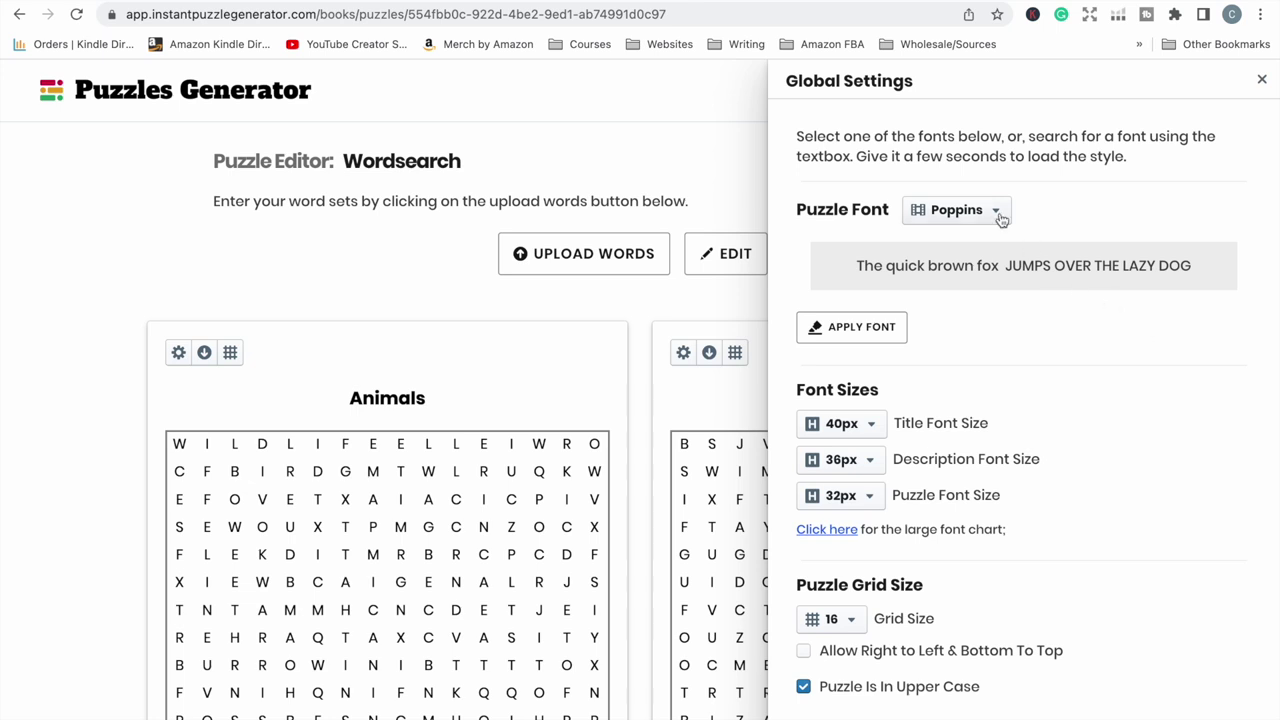
{"action": "scroll", "coordinate": [955, 380], "scroll_direction": "down", "scroll_amount": 5}
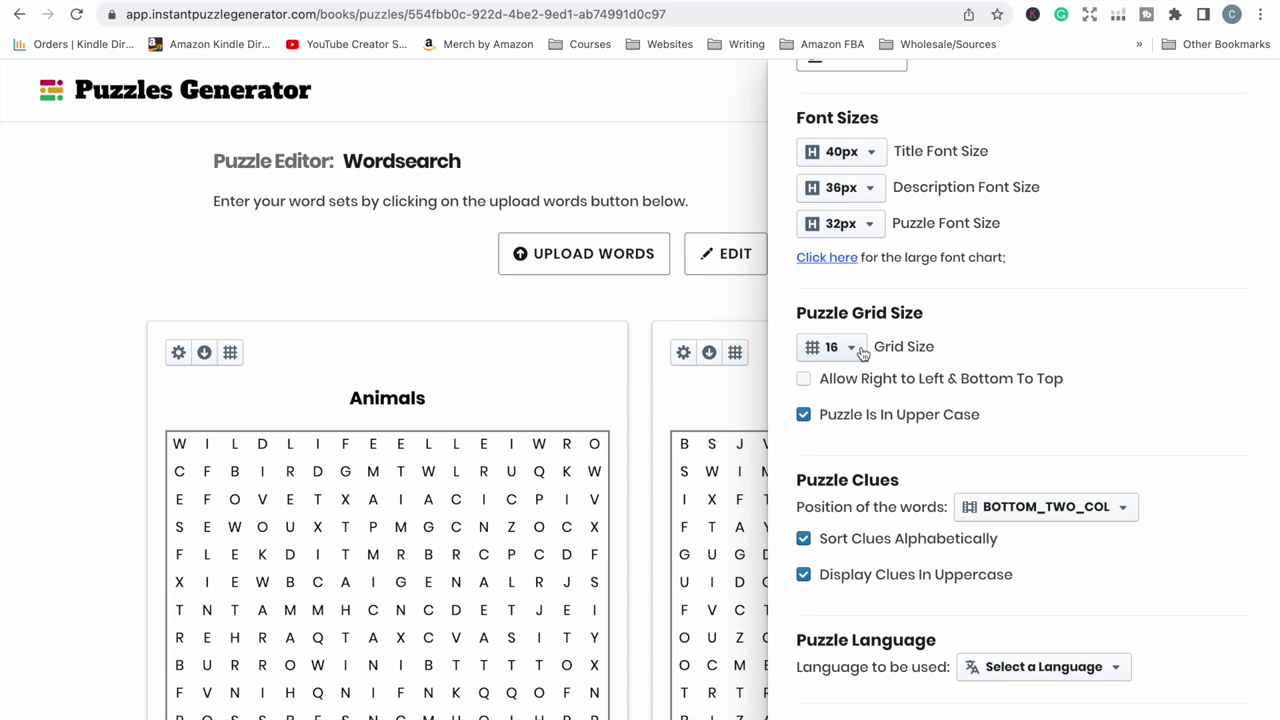
{"action": "left_click", "coordinate": [860, 350]}
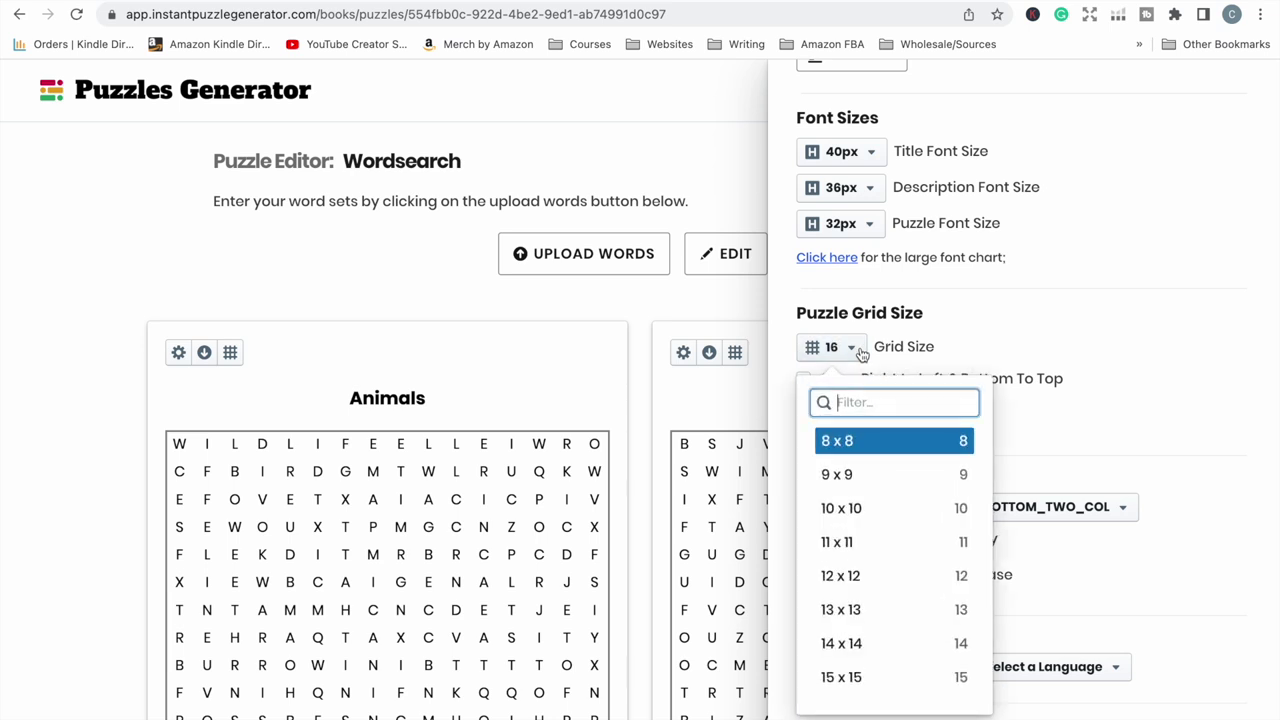
{"action": "scroll", "coordinate": [860, 570], "scroll_direction": "down", "scroll_amount": 5}
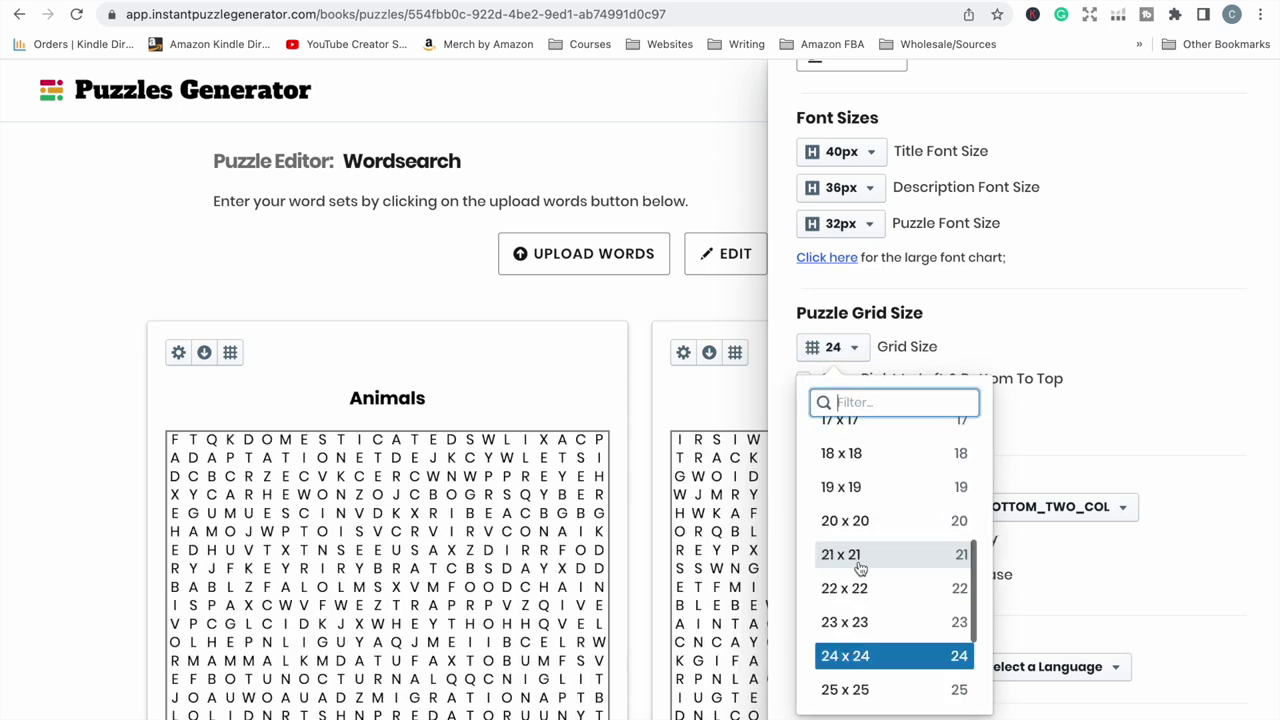
{"action": "scroll", "coordinate": [874, 634], "scroll_direction": "down", "scroll_amount": 2}
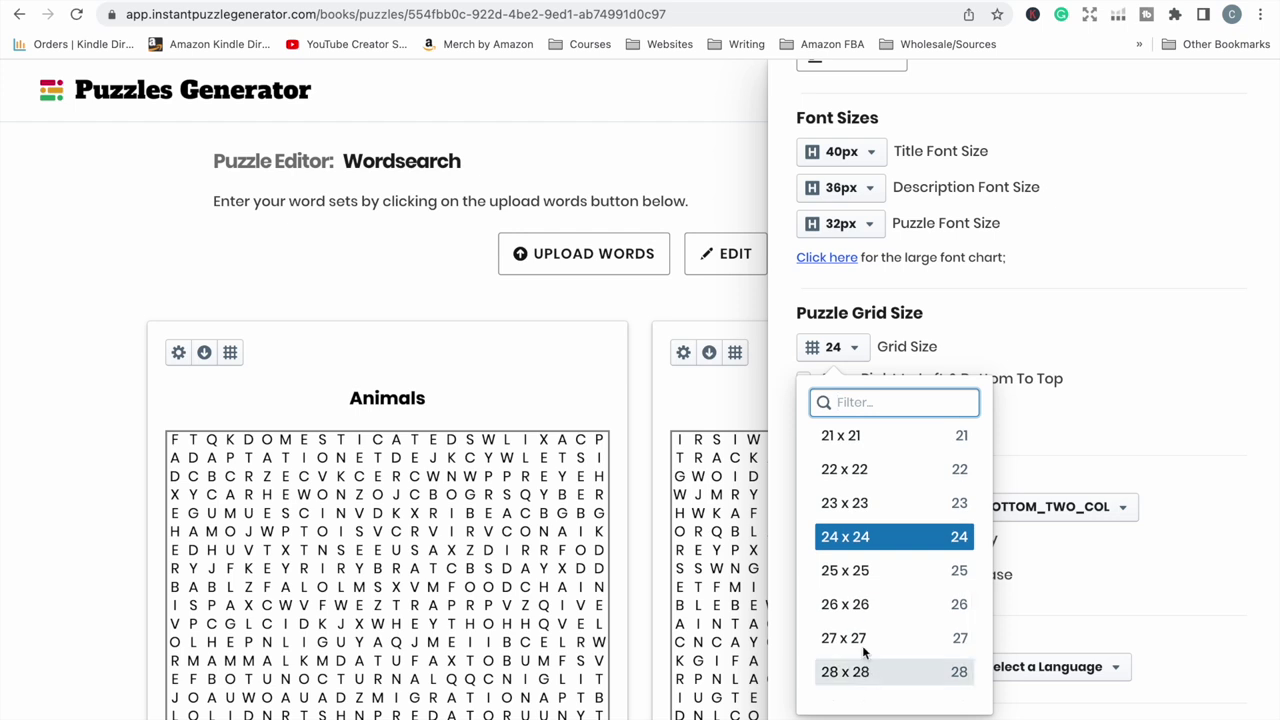
{"action": "left_click", "coordinate": [846, 604]}
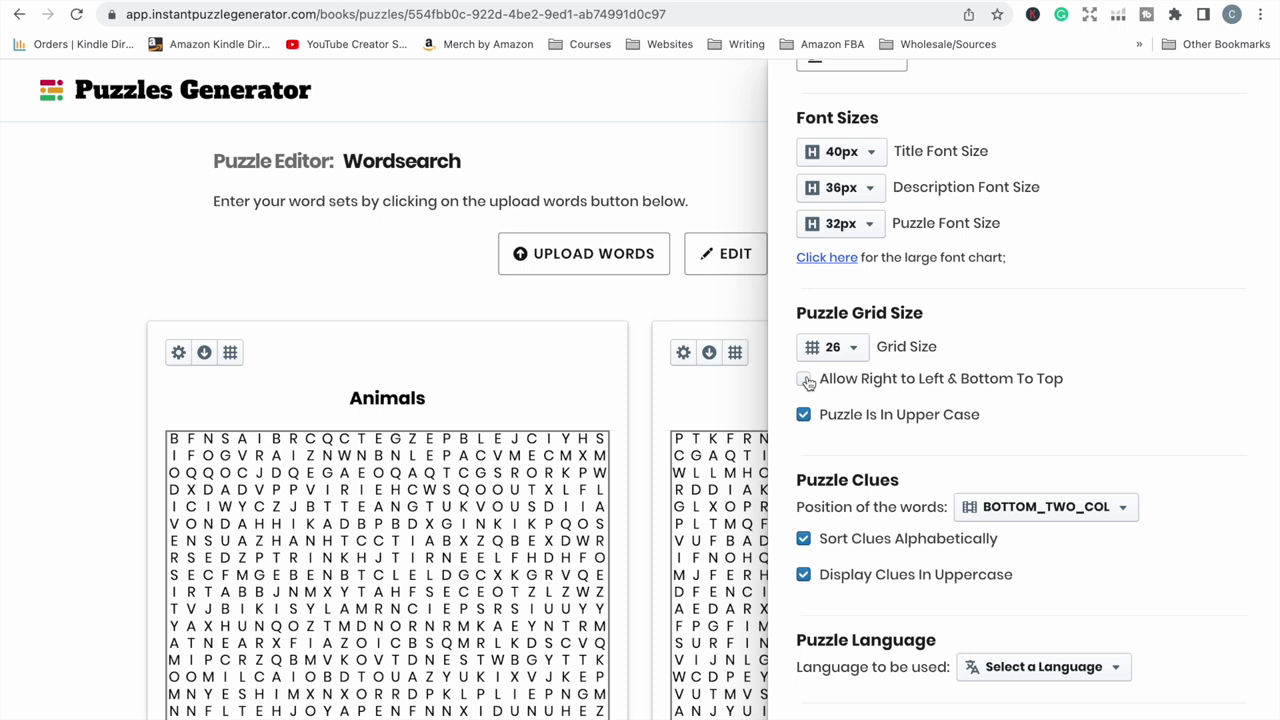
{"action": "left_click", "coordinate": [806, 380]}
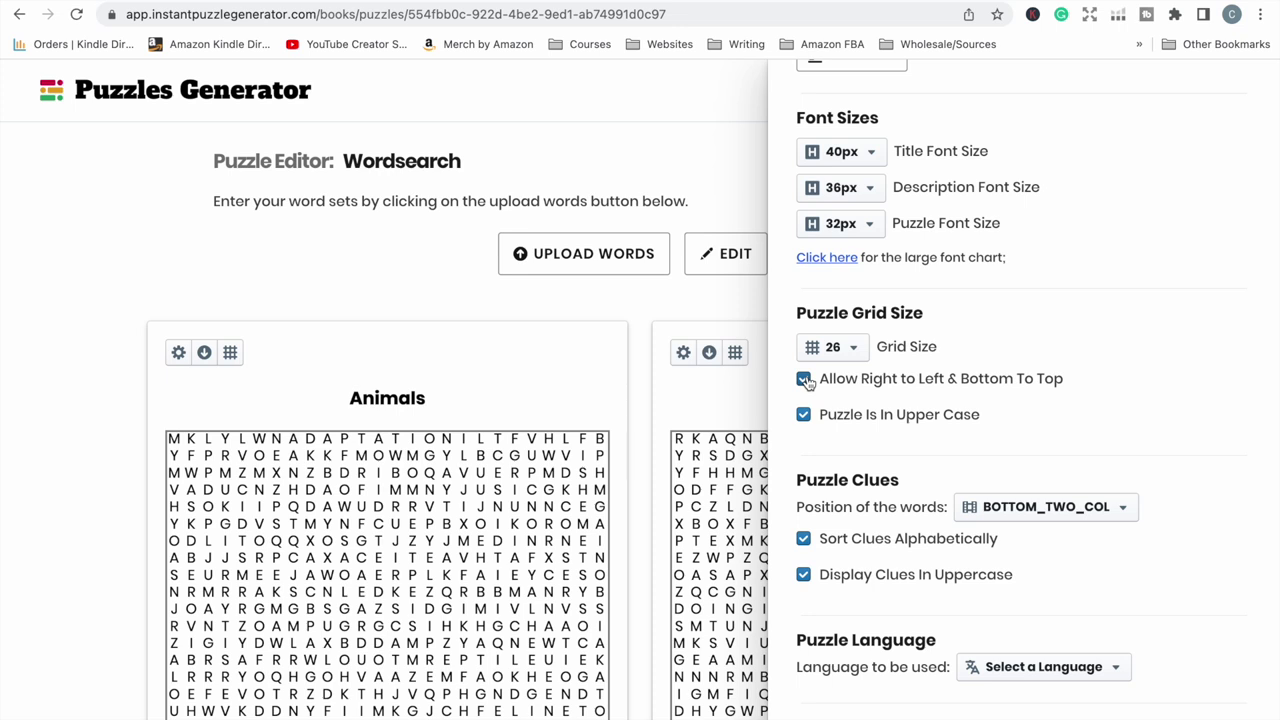
- Set the clue word list position to BOTTOM FOUR COL
{"action": "scroll", "coordinate": [900, 400], "scroll_direction": "down", "scroll_amount": 2}
{"action": "left_click", "coordinate": [987, 398]}
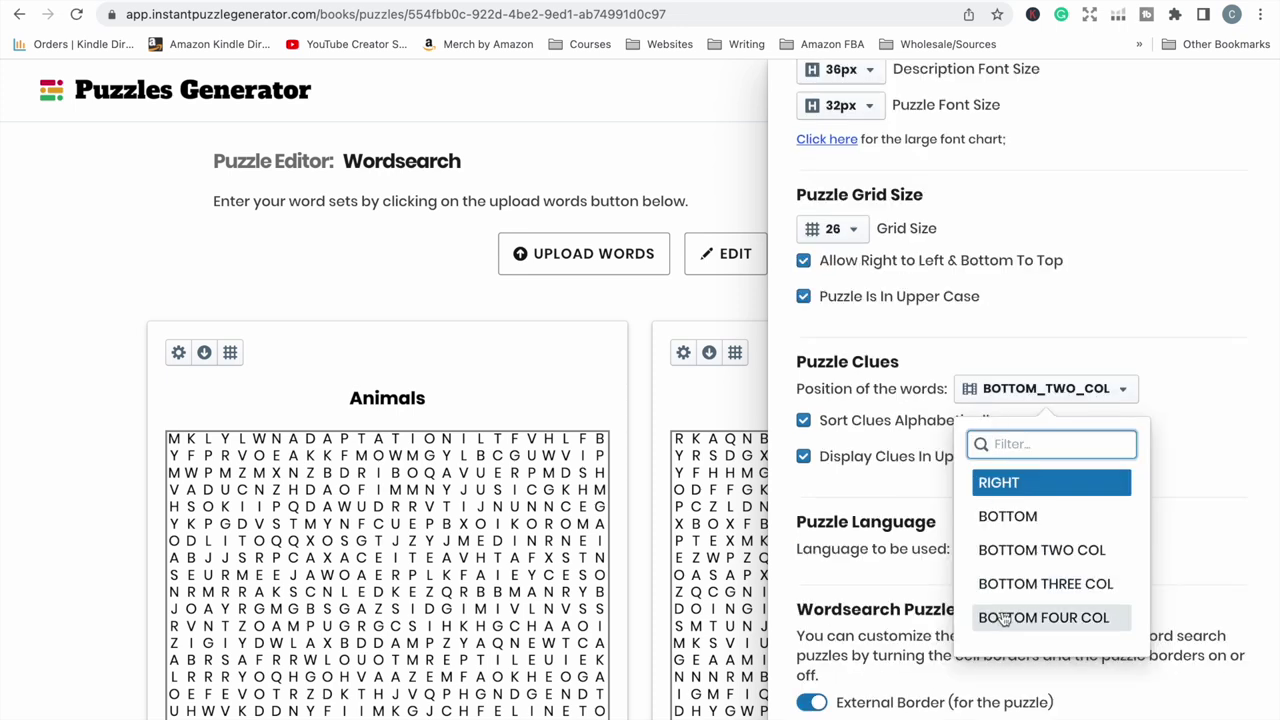
{"action": "scroll", "coordinate": [1005, 620], "scroll_direction": "down", "scroll_amount": 4}
{"action": "scroll", "coordinate": [1020, 610], "scroll_direction": "down", "scroll_amount": 1}
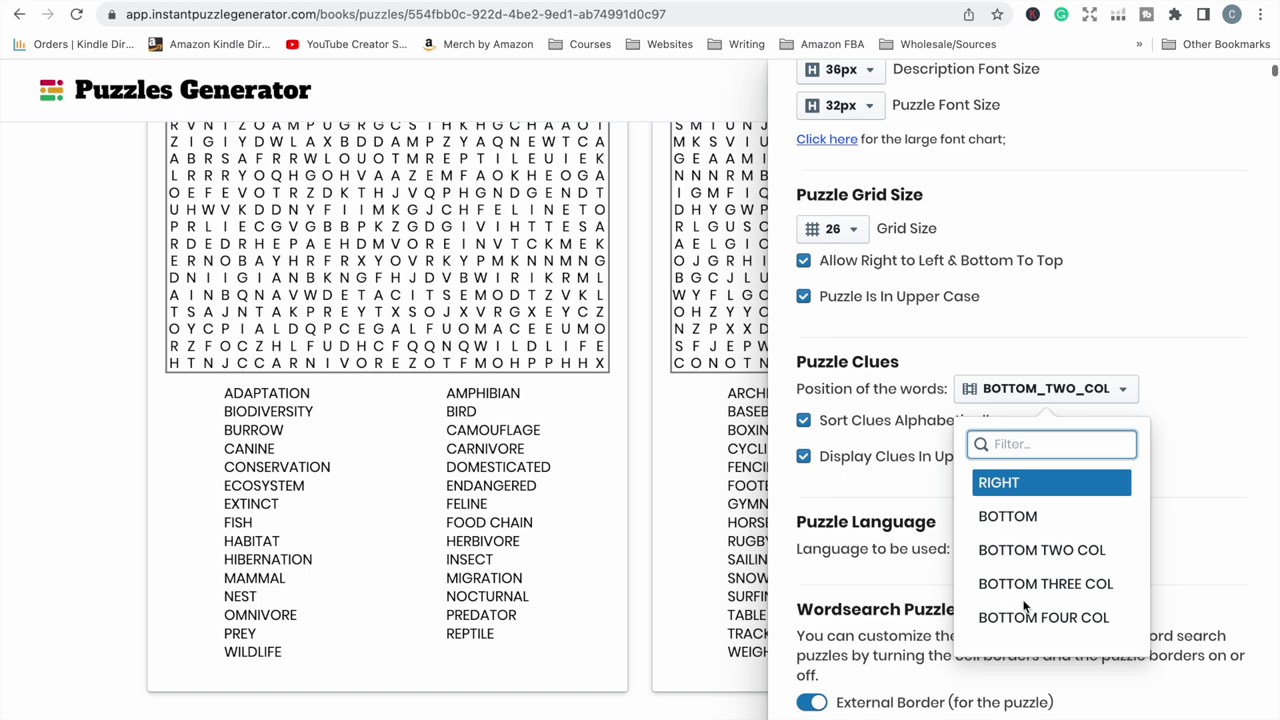
{"action": "left_click", "coordinate": [1036, 619]}
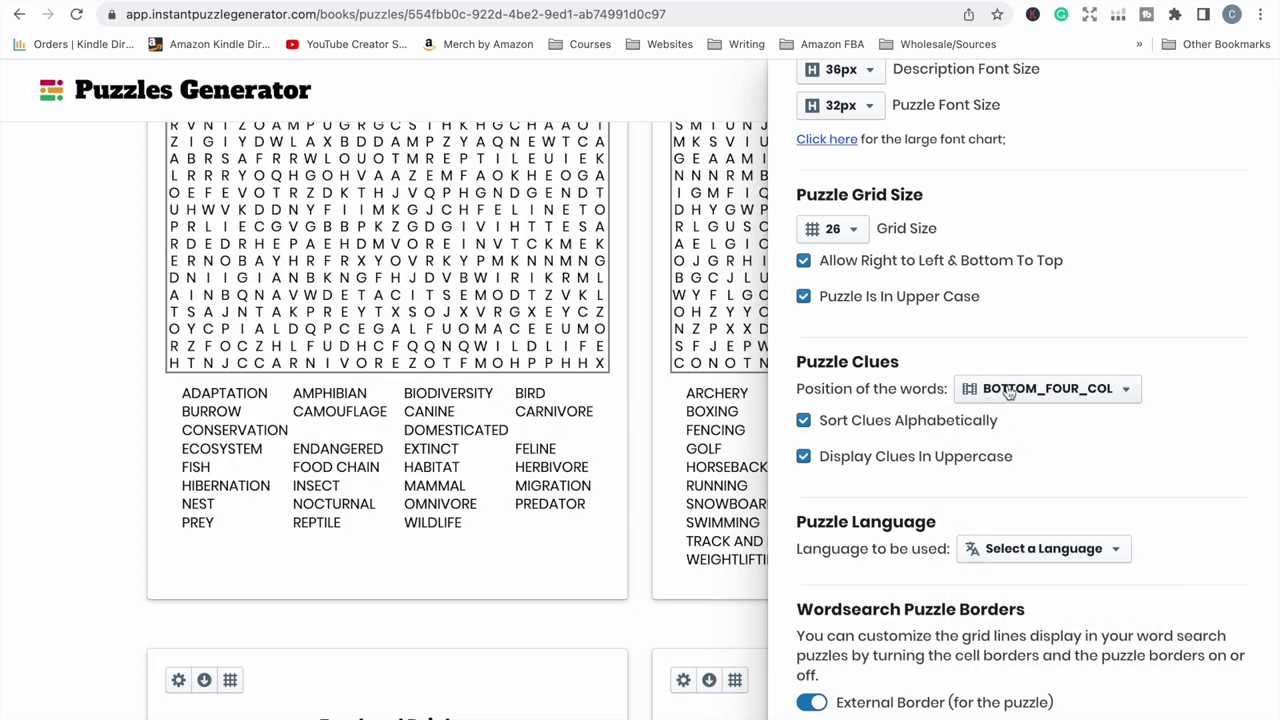
- Set puzzle font size to 24px, keep letters uppercase, and review border and solution settings
{"action": "scroll", "coordinate": [973, 343], "scroll_direction": "up", "scroll_amount": 3}
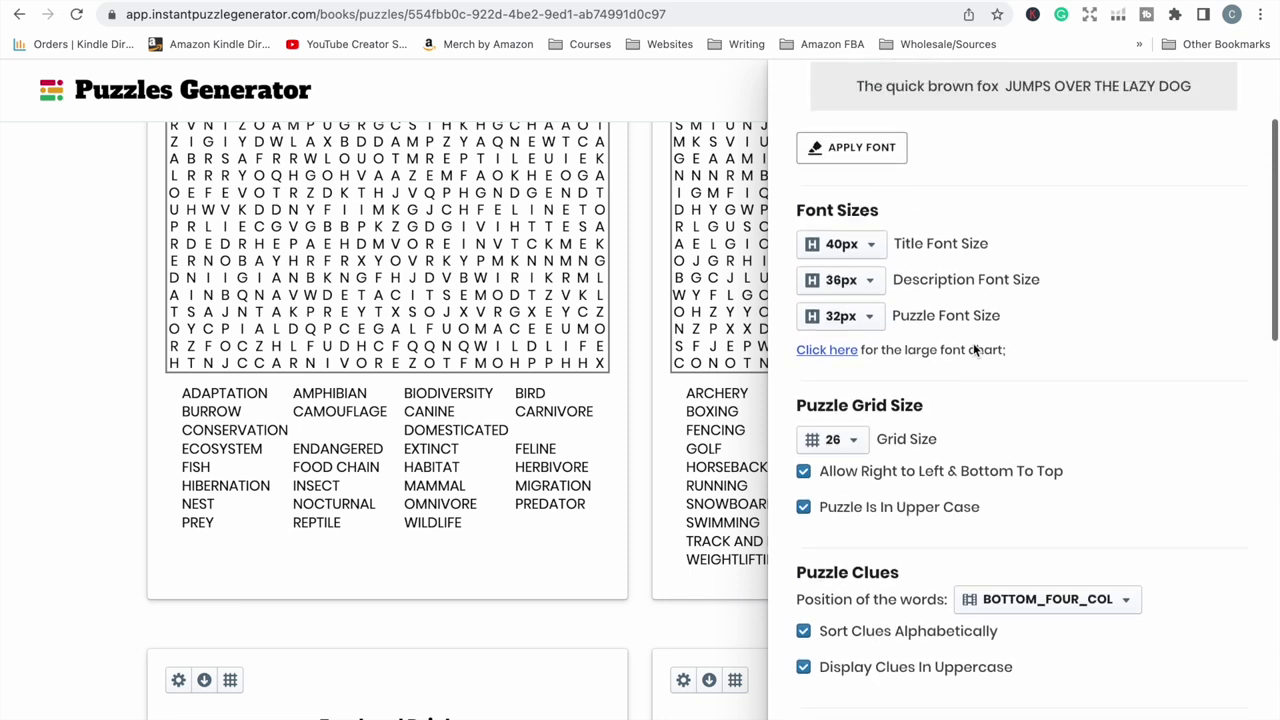
{"action": "left_click", "coordinate": [849, 406]}
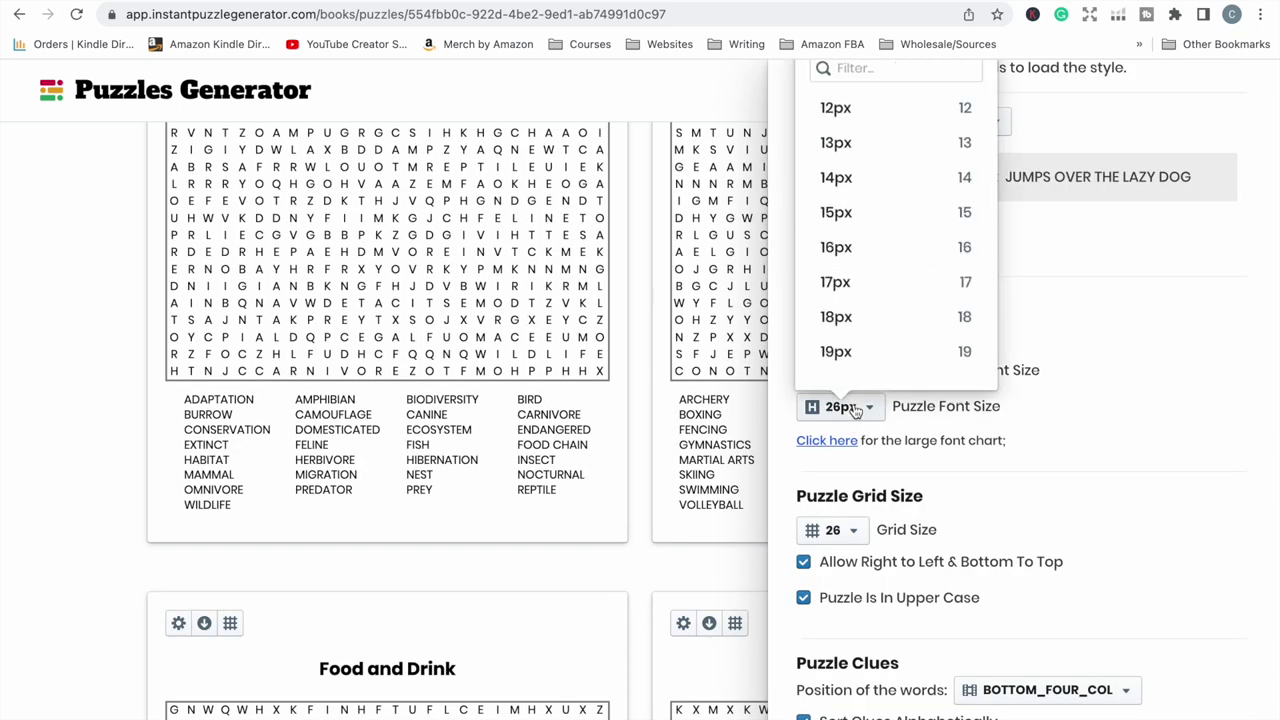
{"action": "scroll", "coordinate": [840, 285], "scroll_direction": "down", "scroll_amount": 4}
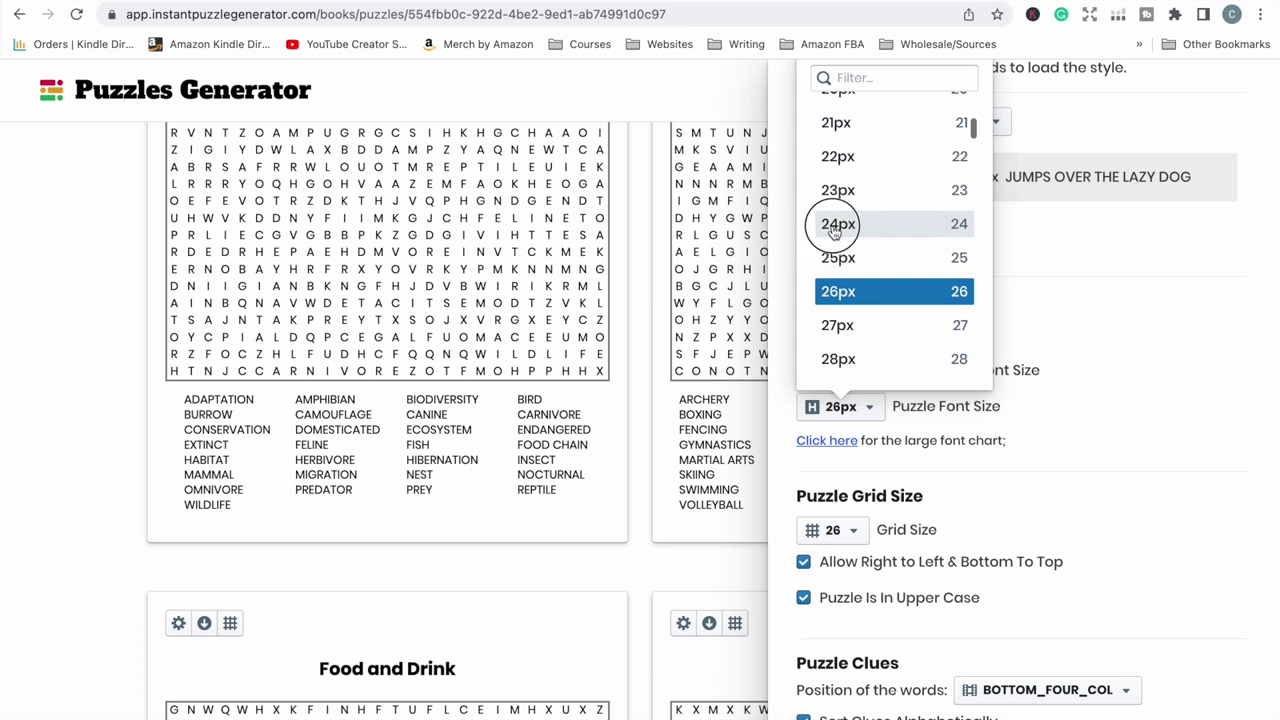
{"action": "left_click", "coordinate": [836, 225]}
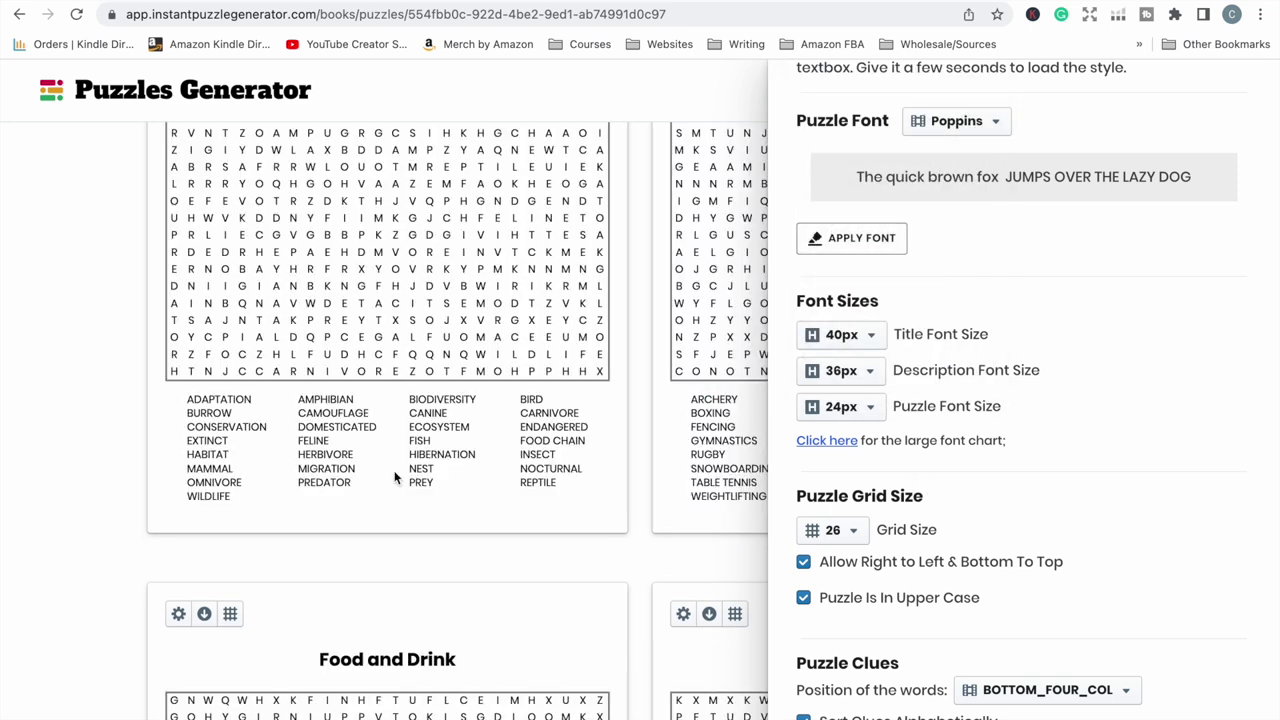
{"action": "left_click", "coordinate": [803, 597]}
{"action": "scroll", "coordinate": [1025, 640], "scroll_direction": "down", "scroll_amount": 3}
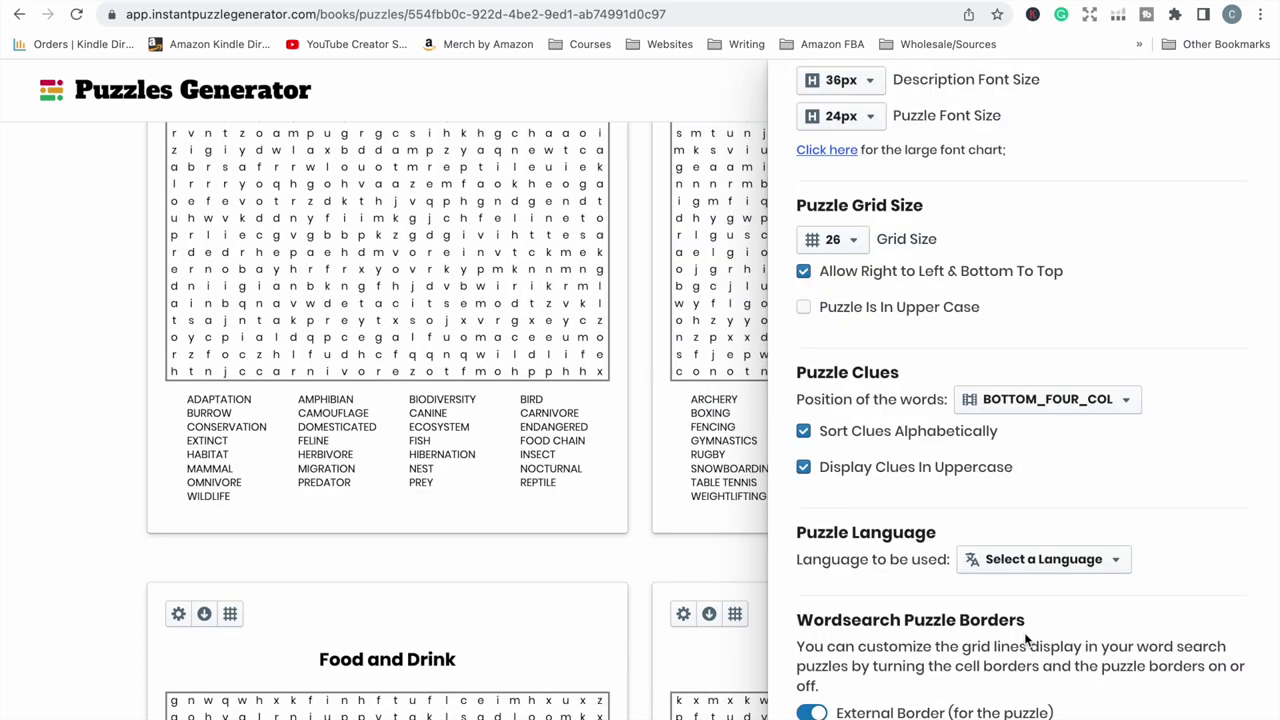
{"action": "left_click", "coordinate": [804, 308]}
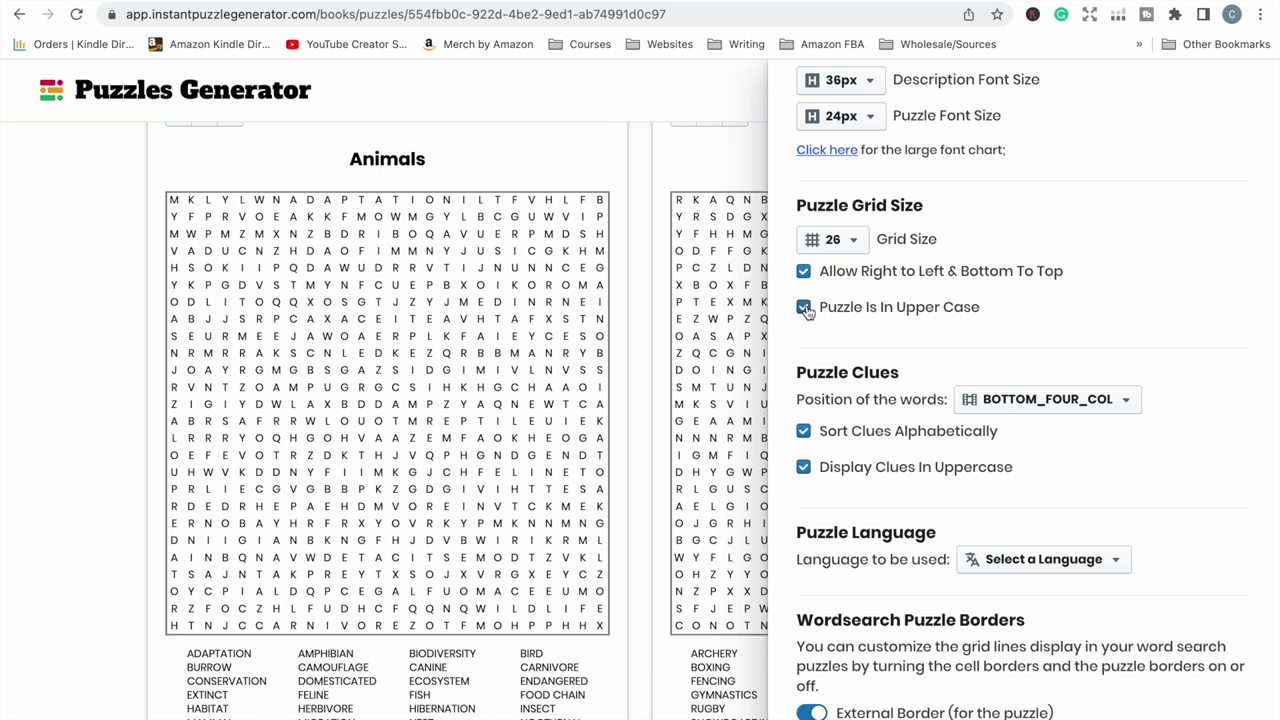
{"action": "scroll", "coordinate": [620, 364], "scroll_direction": "down", "scroll_amount": 5}
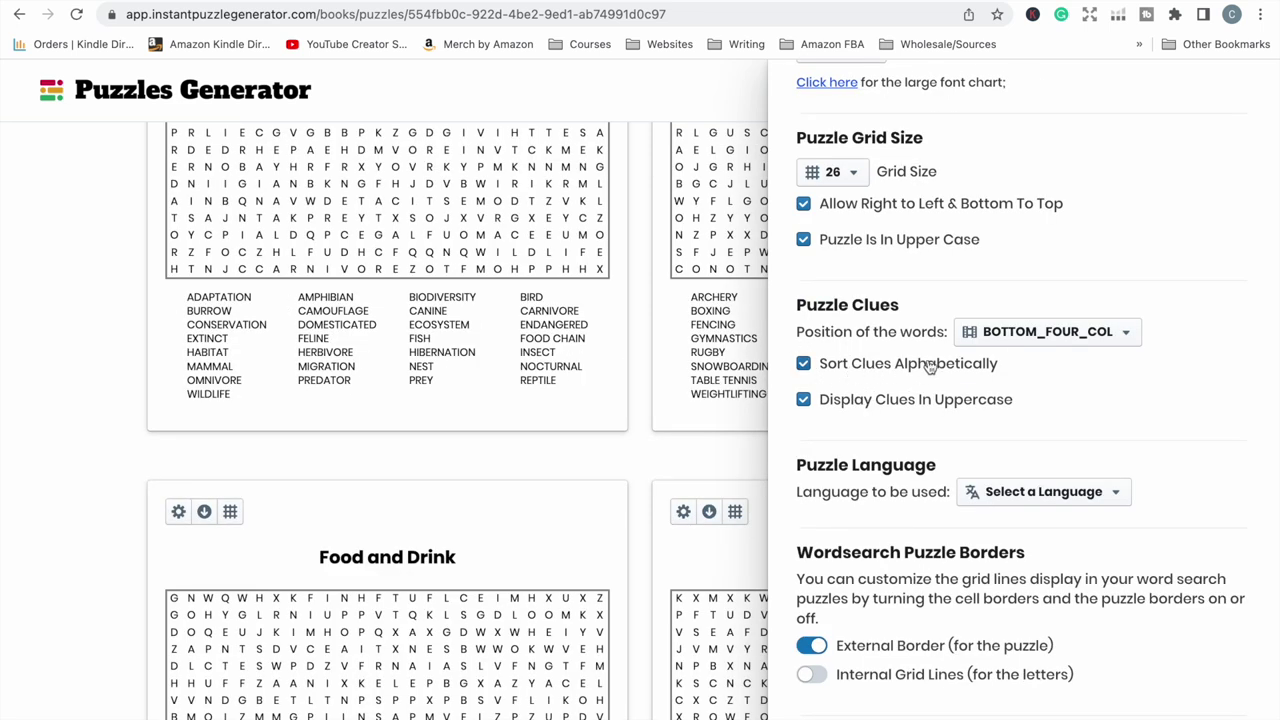
{"action": "scroll", "coordinate": [925, 360], "scroll_direction": "down", "scroll_amount": 5}
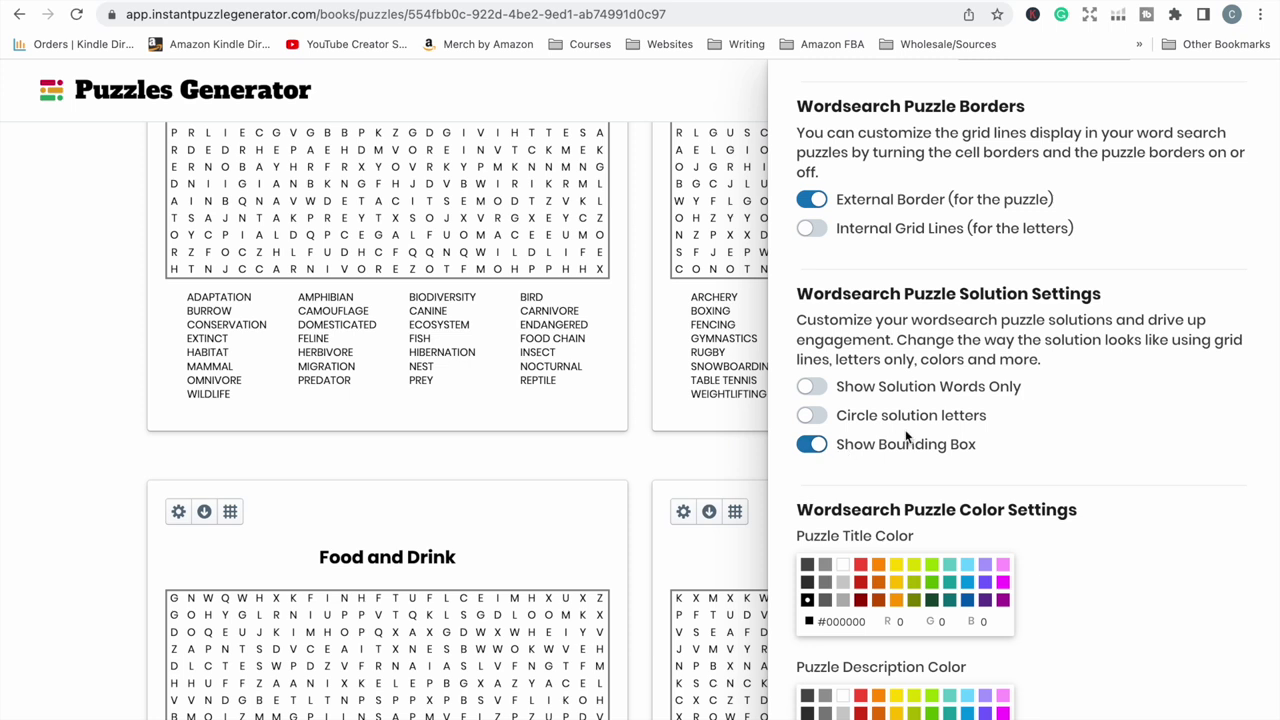
{"action": "scroll", "coordinate": [1136, 468], "scroll_direction": "down", "scroll_amount": 4}
- Open the download options for the word search puzzle book from the right sidebar
{"action": "scroll", "coordinate": [1136, 468], "scroll_direction": "up", "scroll_amount": 15}
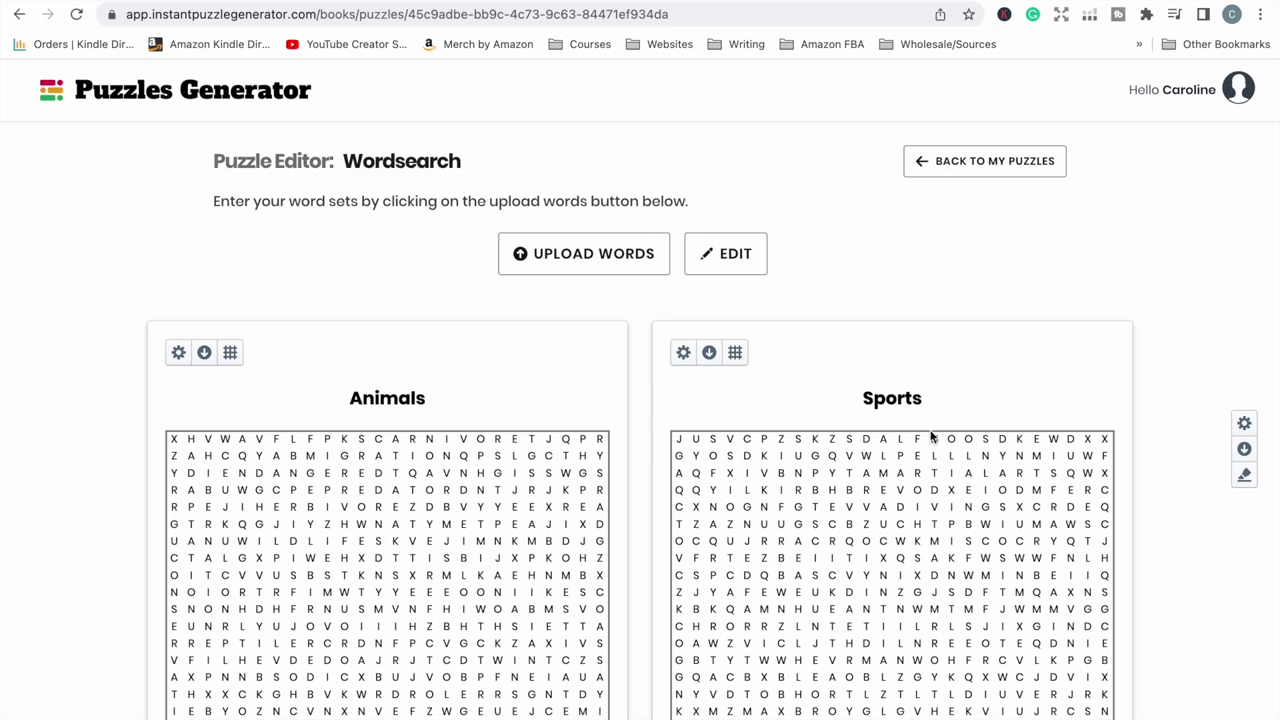
{"action": "left_click", "coordinate": [1245, 450]}
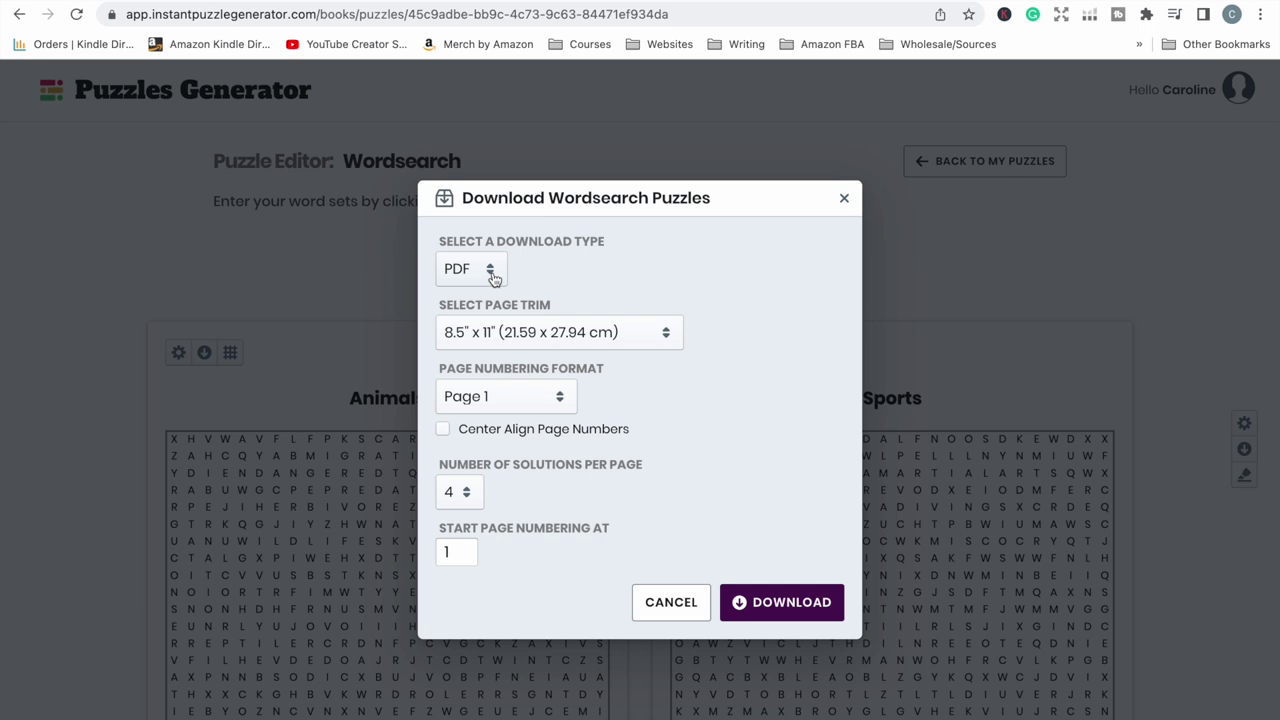
- Keep 8.5" x 11" trim, Page 1 numbering, uncentred page numbers and 4 solutions per page
{"action": "left_click", "coordinate": [678, 338]}
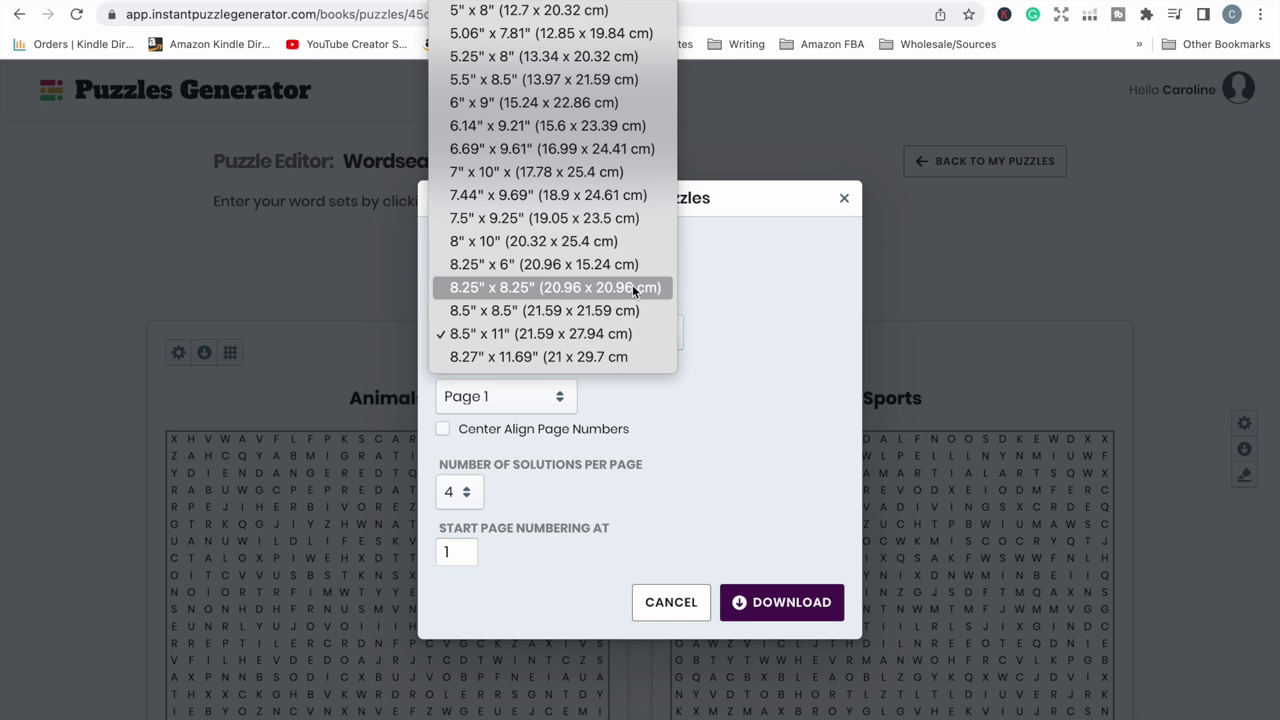
{"action": "left_click", "coordinate": [588, 380]}
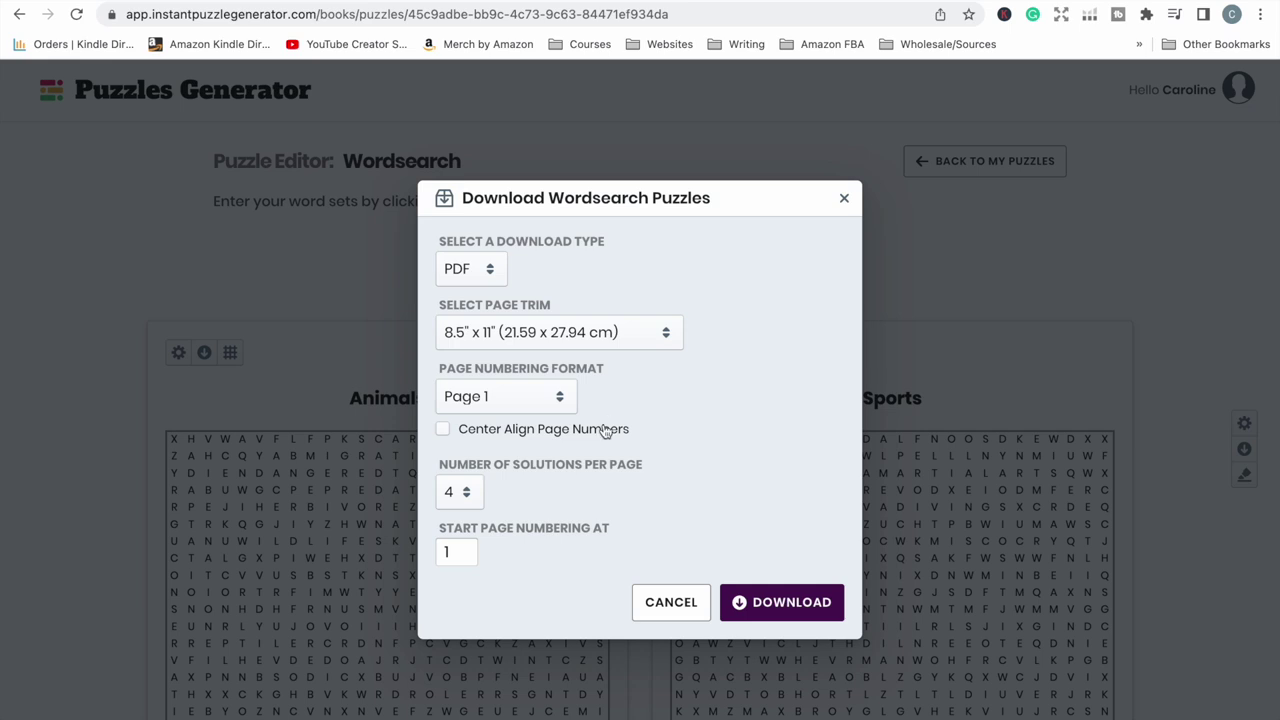
{"action": "left_click", "coordinate": [563, 396]}
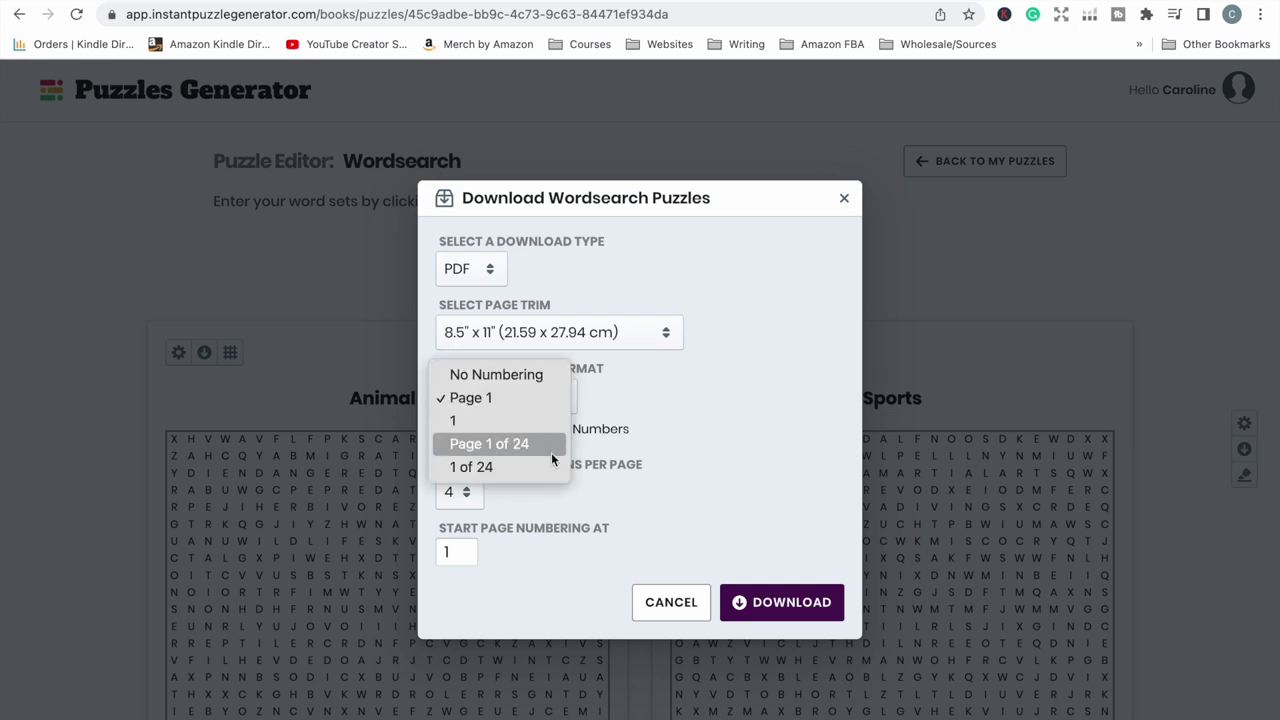
{"action": "left_click", "coordinate": [611, 396]}
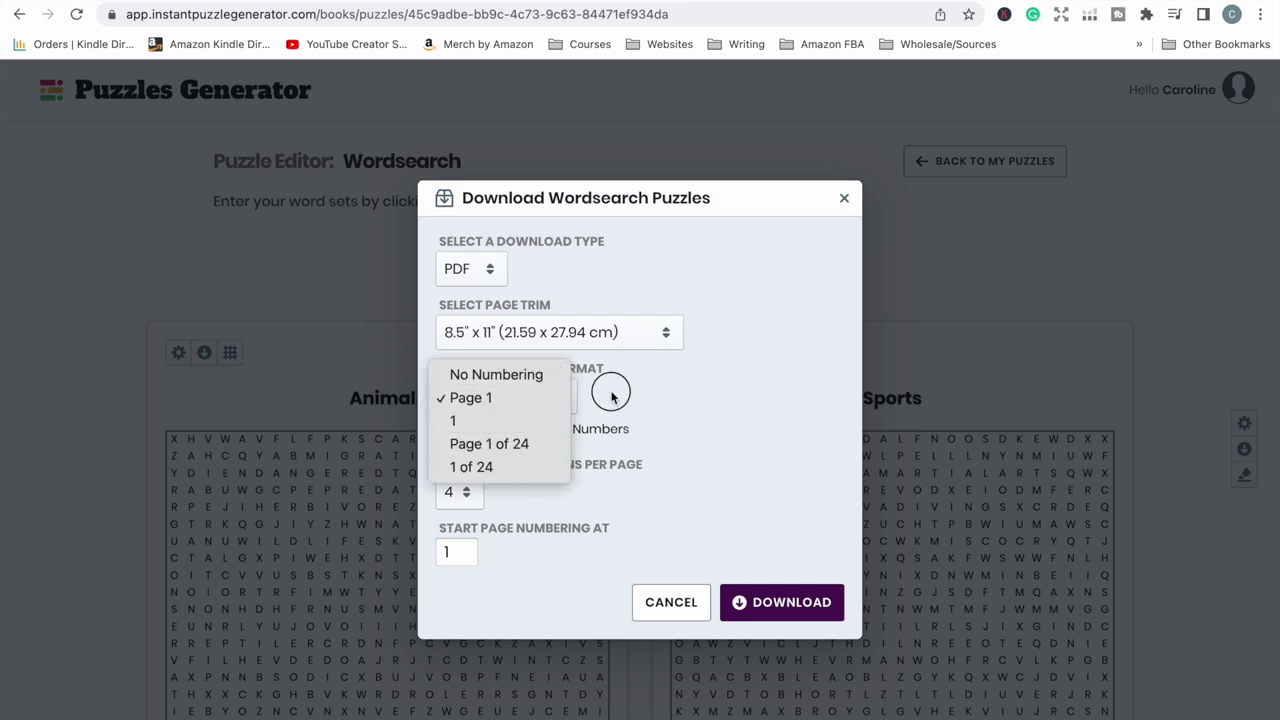
{"action": "left_click", "coordinate": [443, 430]}
{"action": "left_click", "coordinate": [443, 430]}
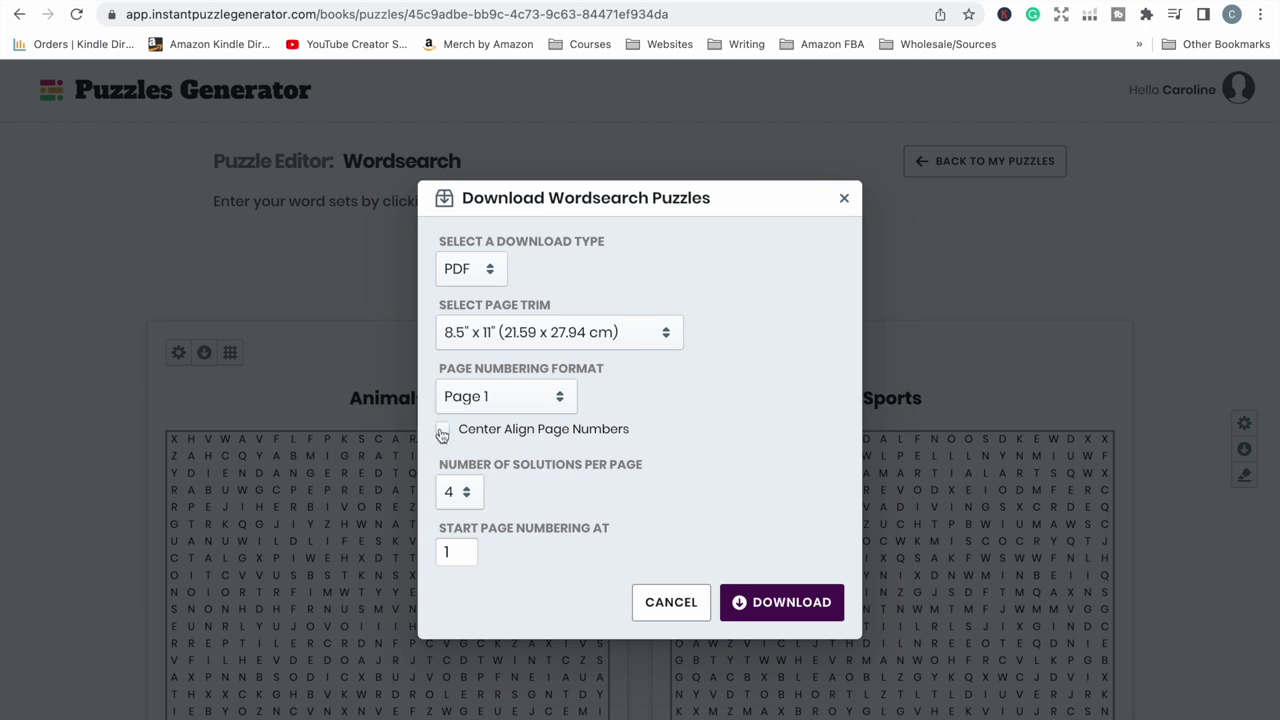
{"action": "left_click", "coordinate": [466, 492]}
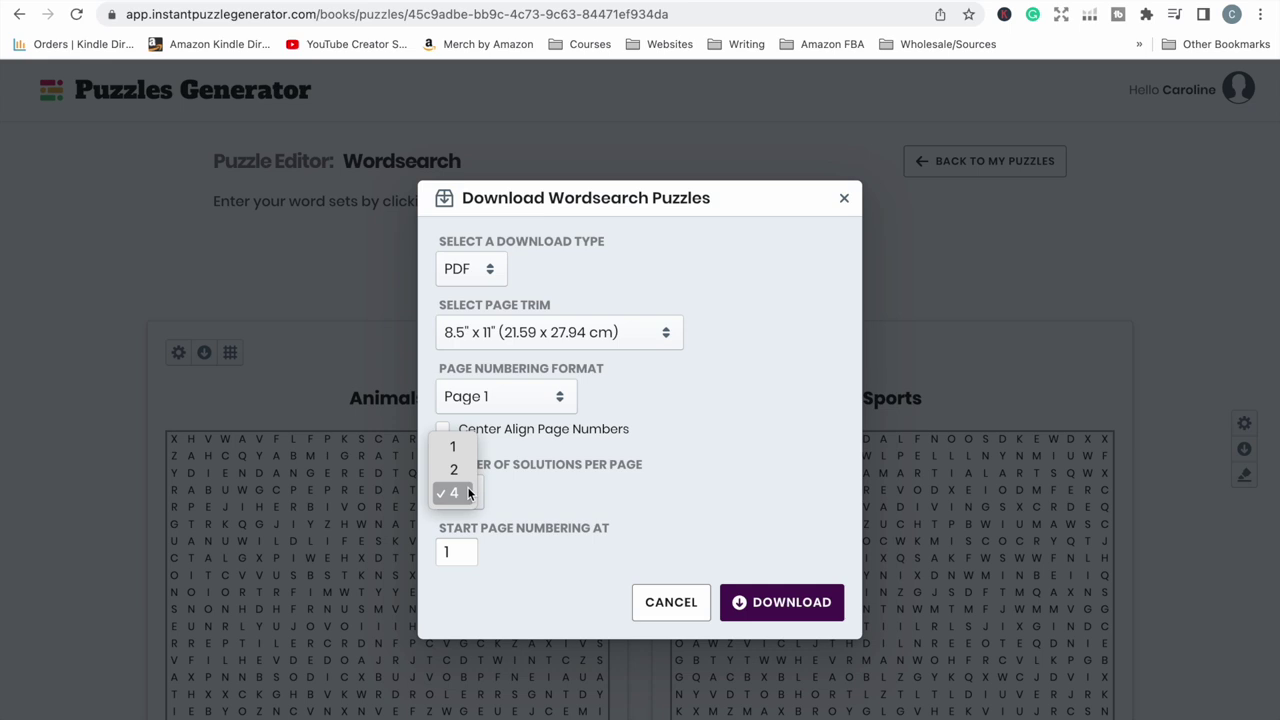
{"action": "left_click", "coordinate": [466, 494]}
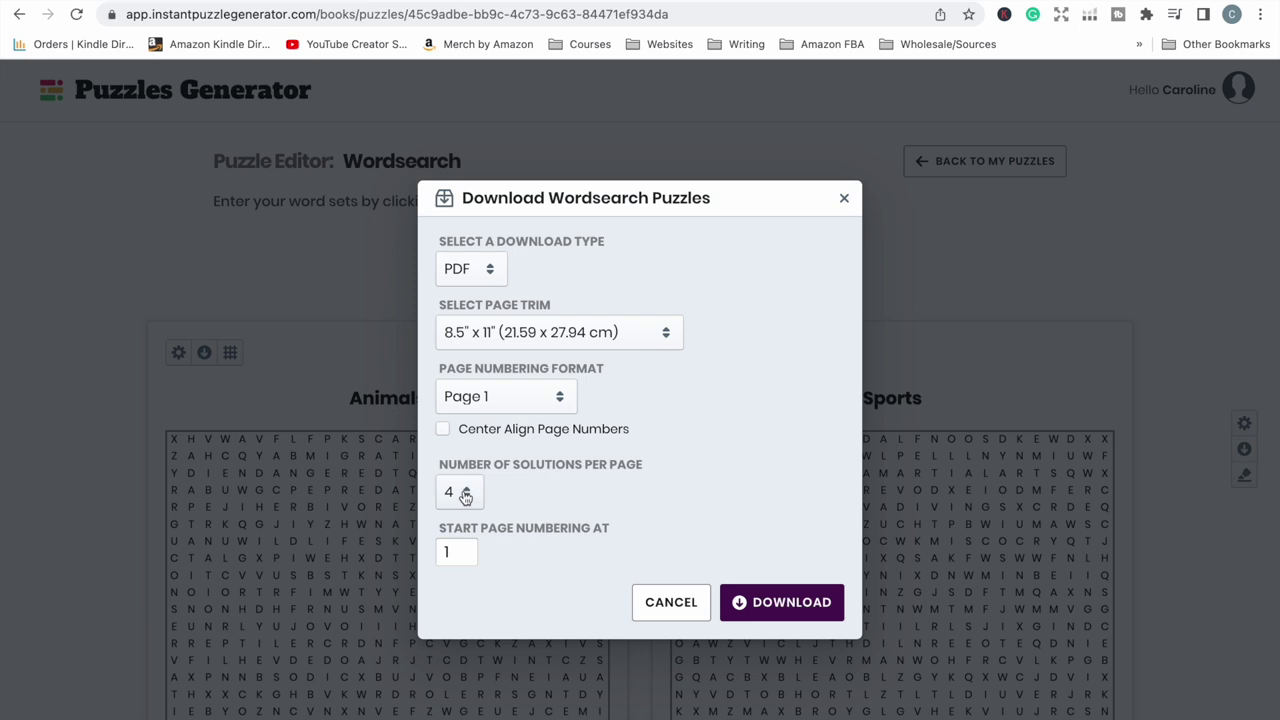
{"action": "left_click", "coordinate": [465, 495]}
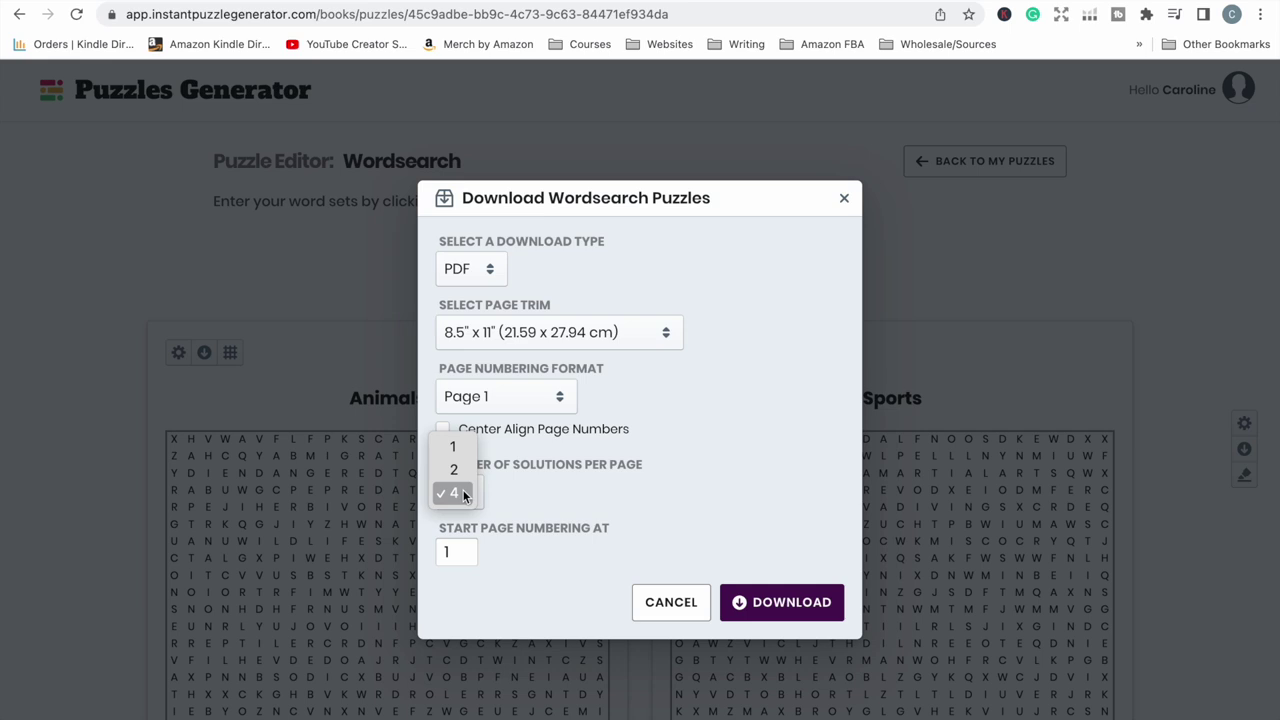
{"action": "left_click", "coordinate": [463, 494]}
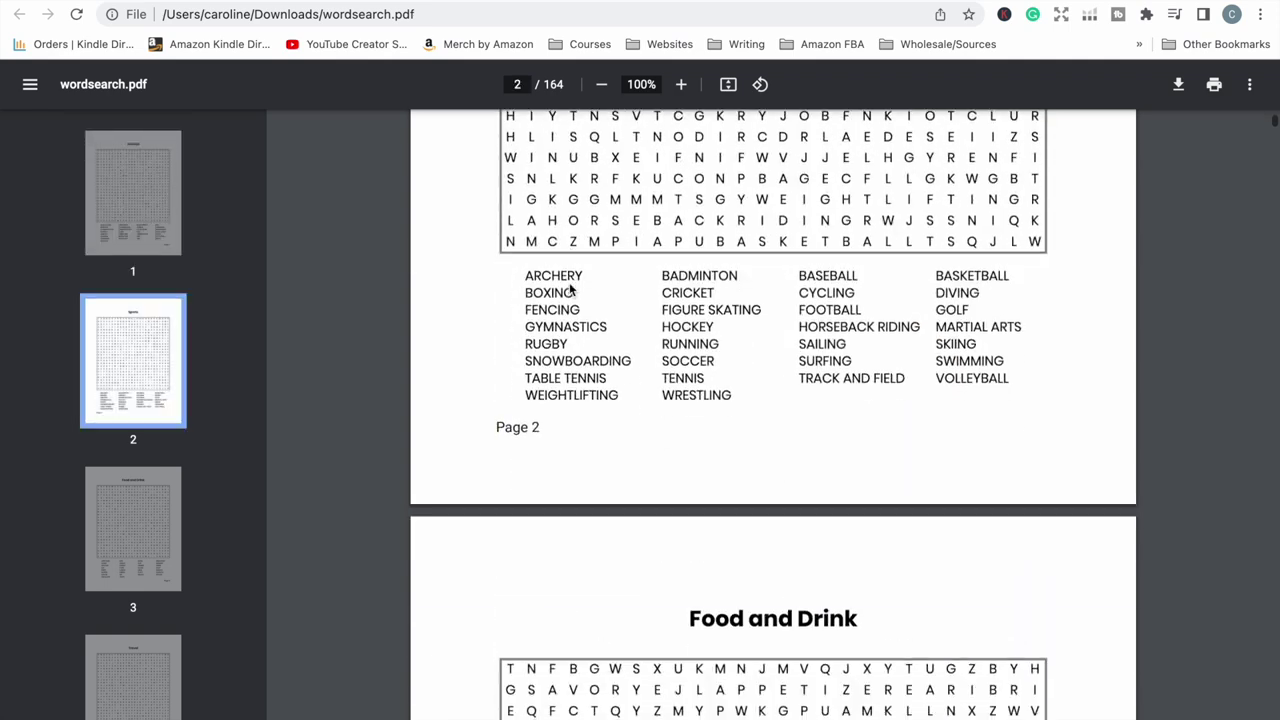
{"action": "scroll", "coordinate": [570, 289], "scroll_direction": "down", "scroll_amount": 15}
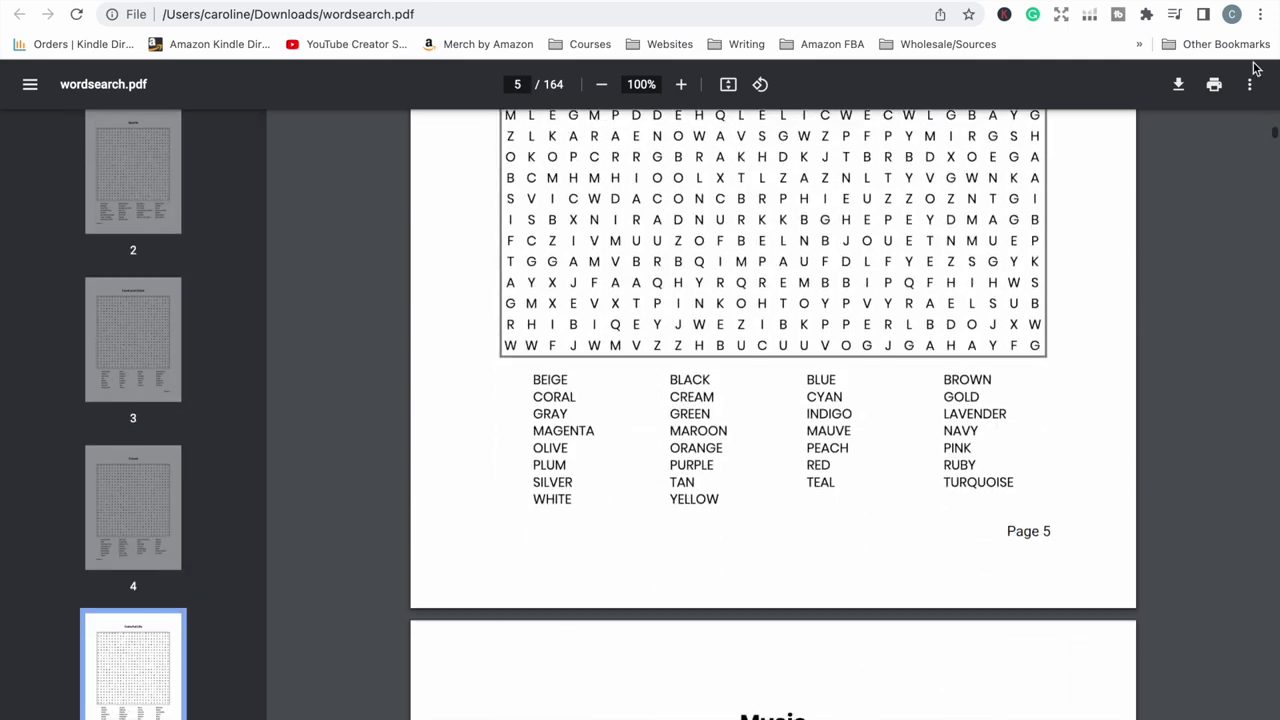
- Scroll through wordsearch.pdf to the answer-key pages around page 152 of 164
{"action": "left_click_drag", "start_coordinate": [1275, 140], "coordinate": [1270, 706]}
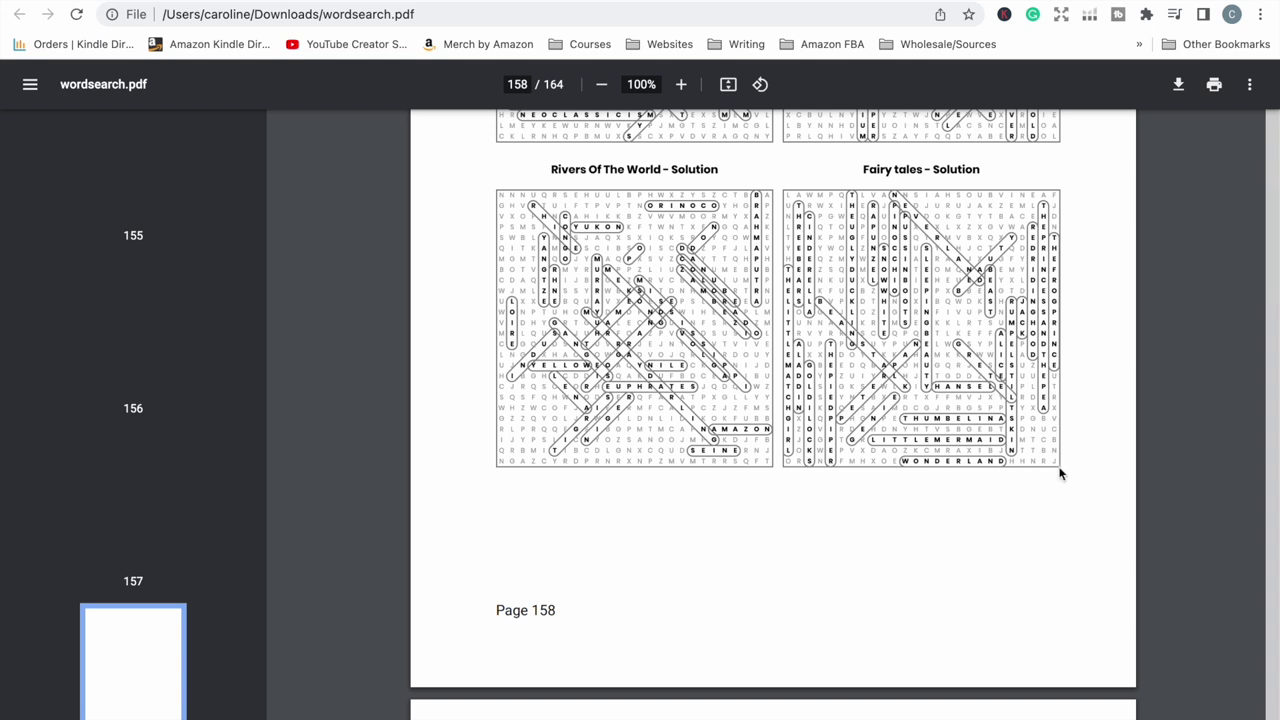
{"action": "scroll", "coordinate": [1060, 474], "scroll_direction": "up", "scroll_amount": 10}
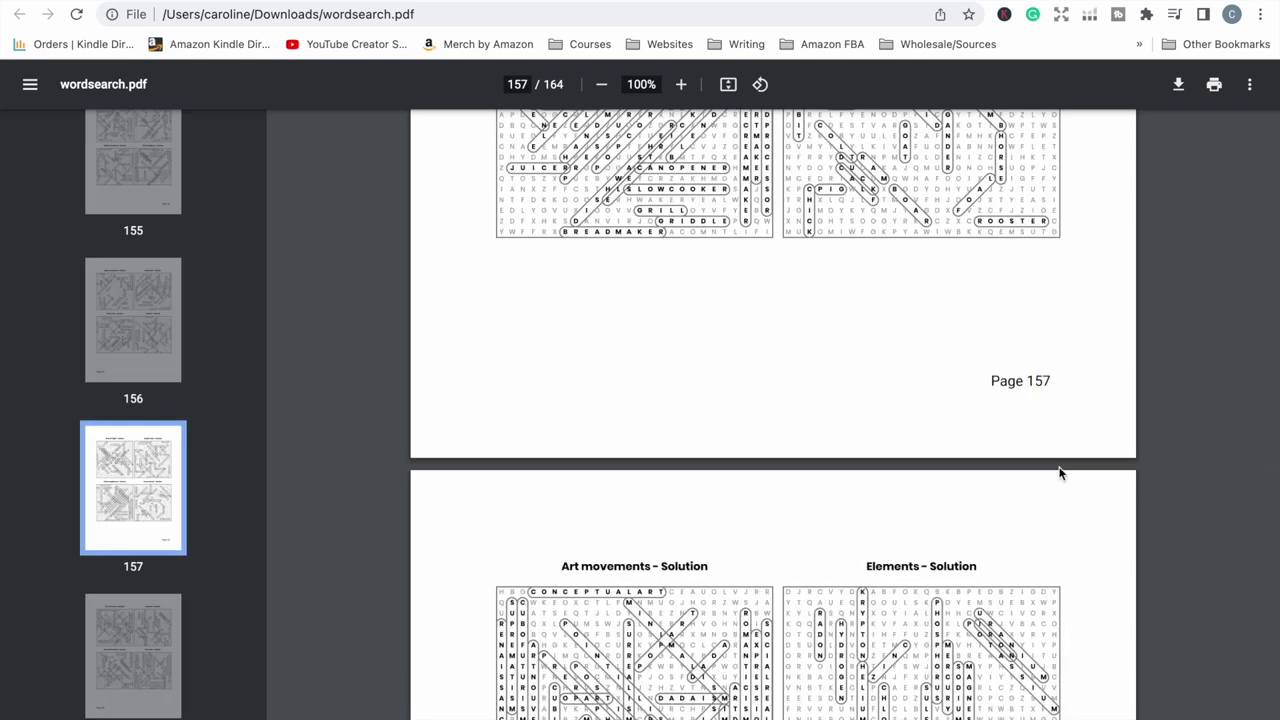
{"action": "scroll", "coordinate": [1060, 474], "scroll_direction": "up", "scroll_amount": 2}
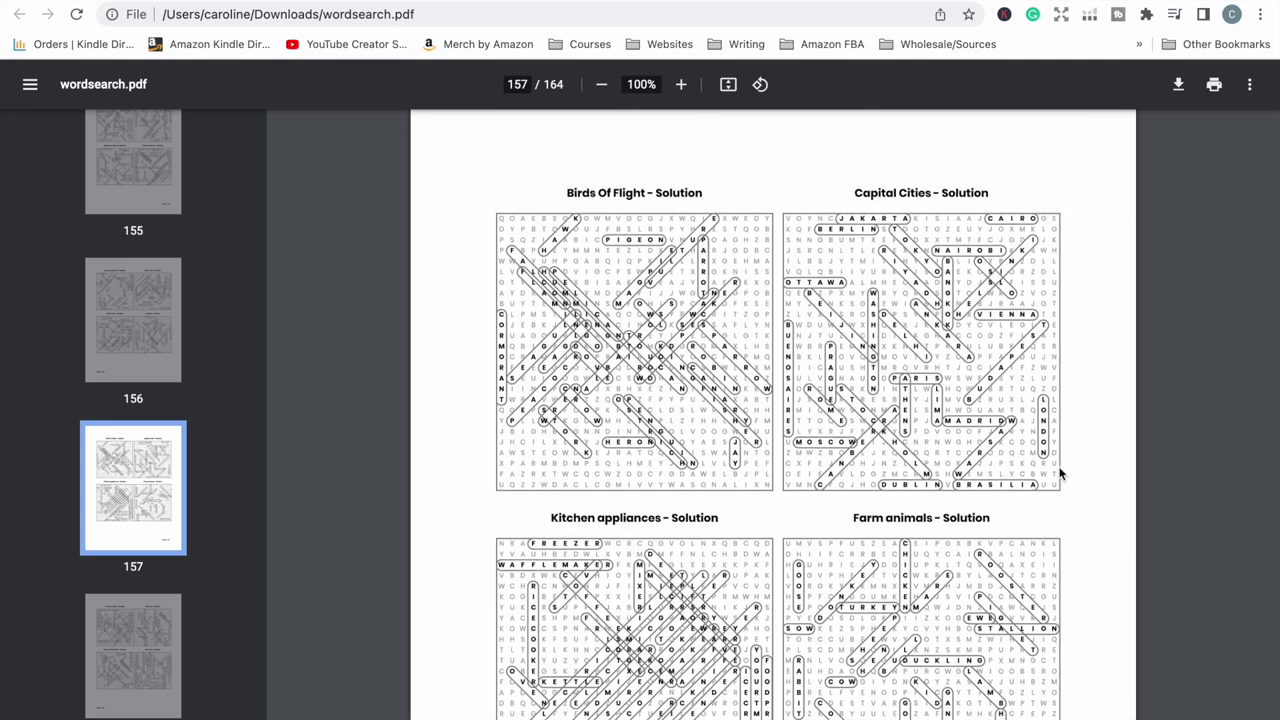
{"action": "scroll", "coordinate": [1060, 474], "scroll_direction": "up", "scroll_amount": 15}
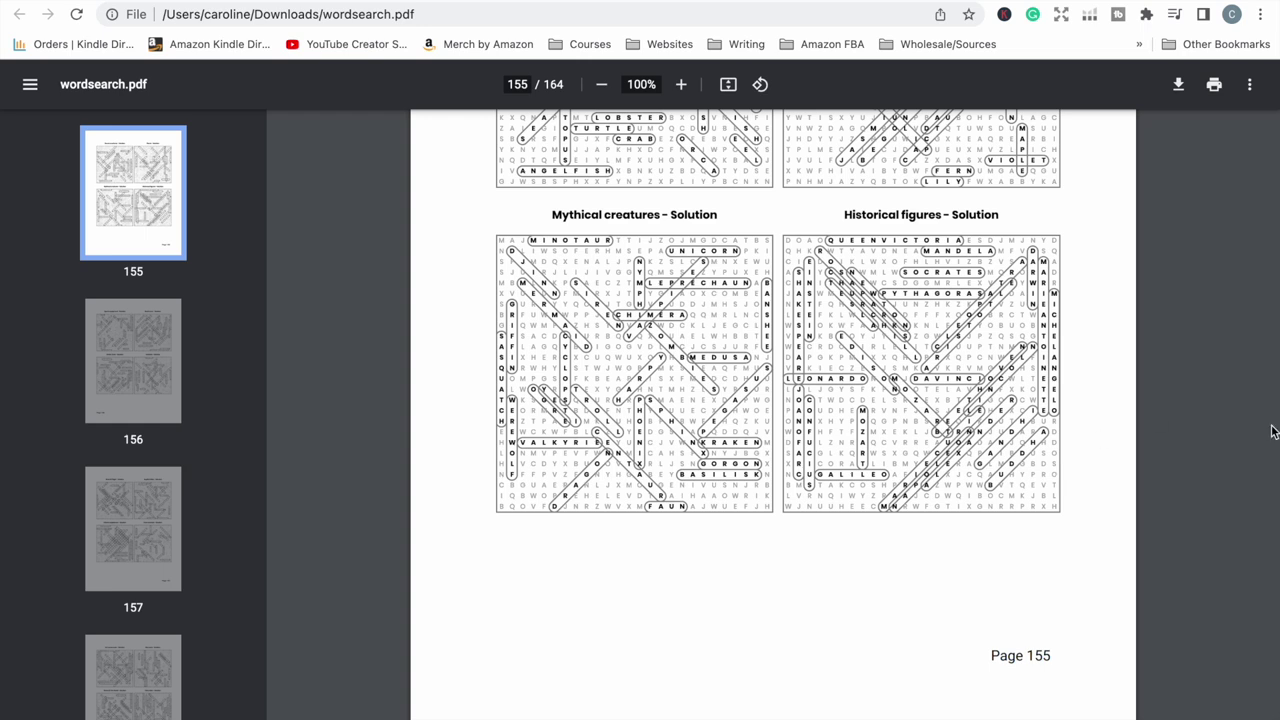
{"action": "scroll", "coordinate": [1272, 430], "scroll_direction": "up", "scroll_amount": 20}
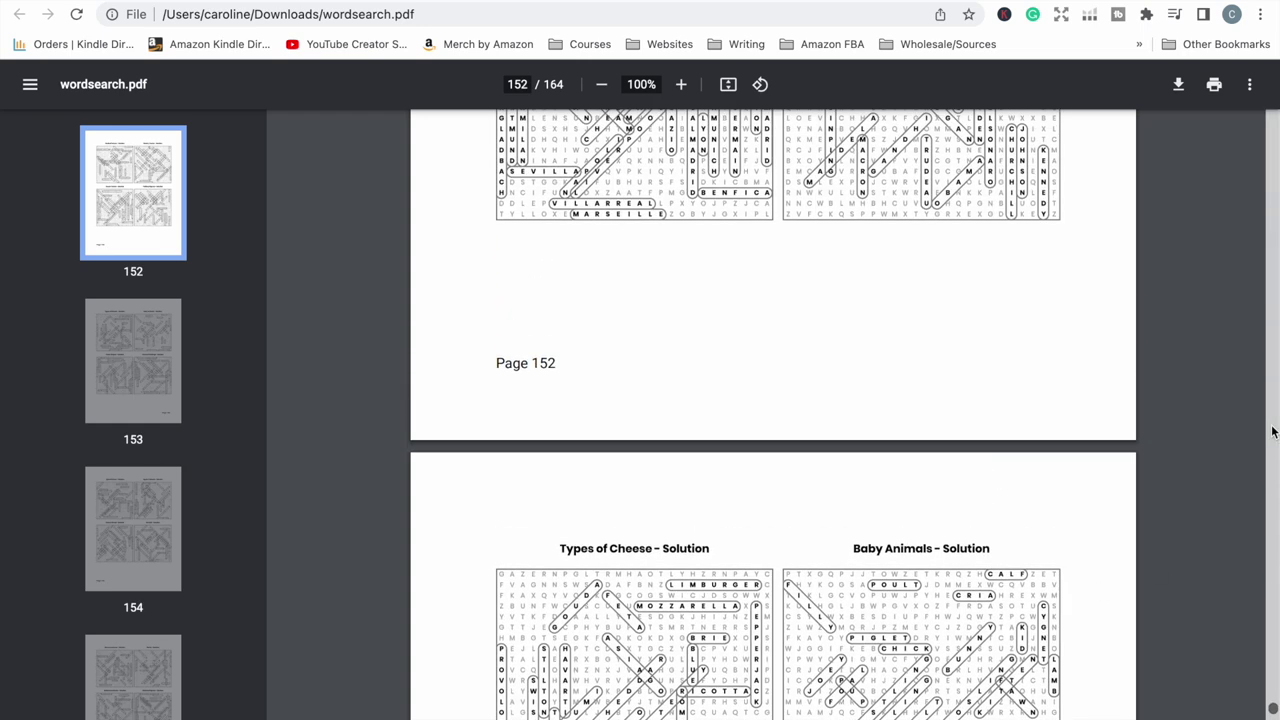